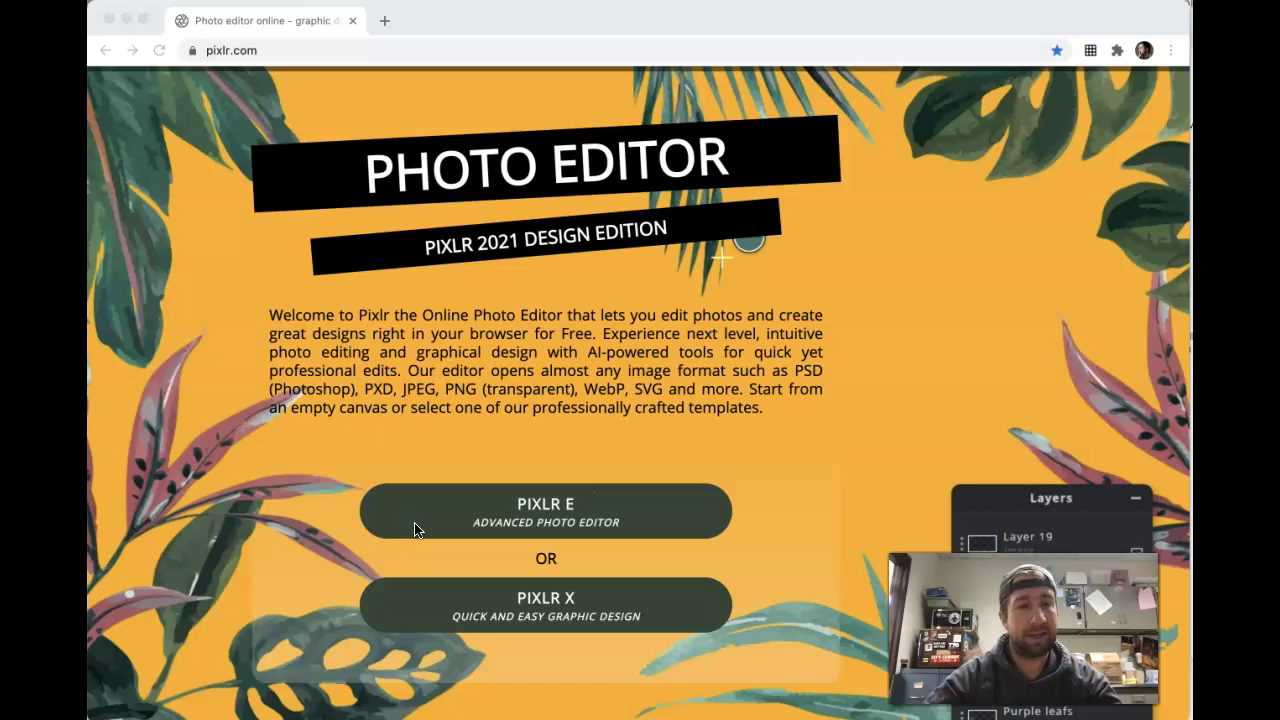
# - Launch Pixlr X and open the recent project 020a4054.jpg for editing
pyautogui.click(468, 588)
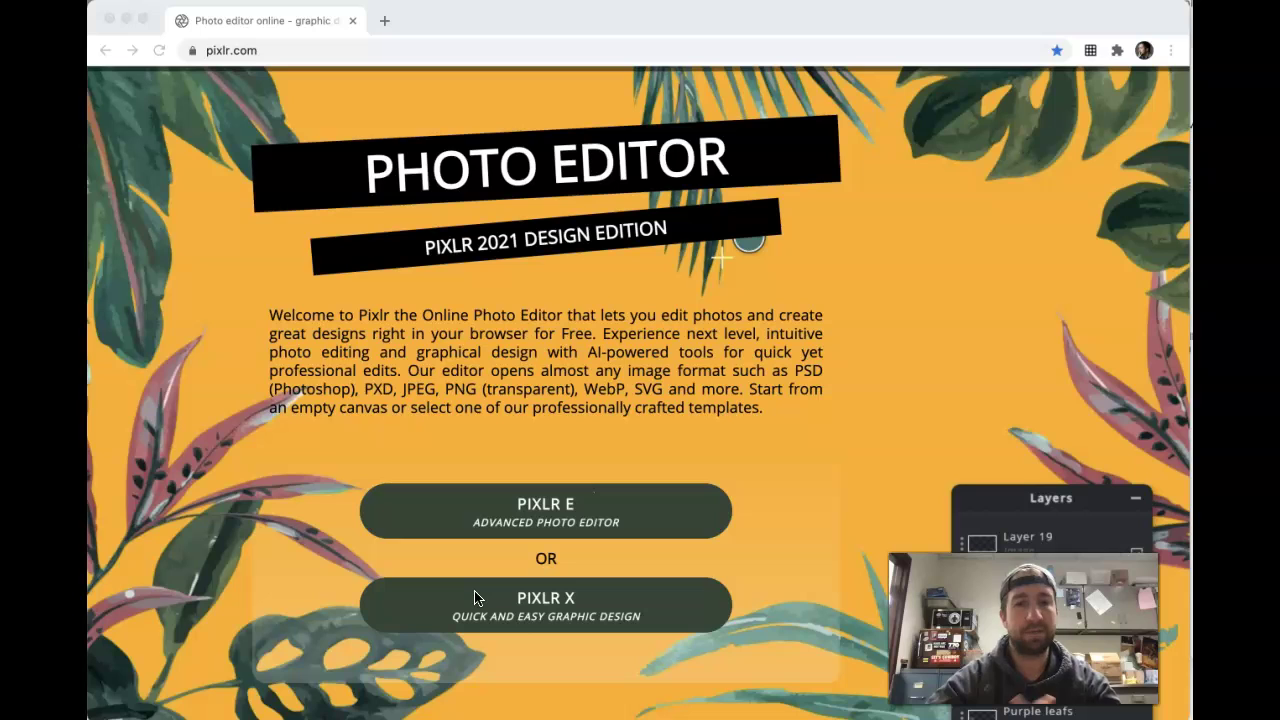
pyautogui.click(531, 598)
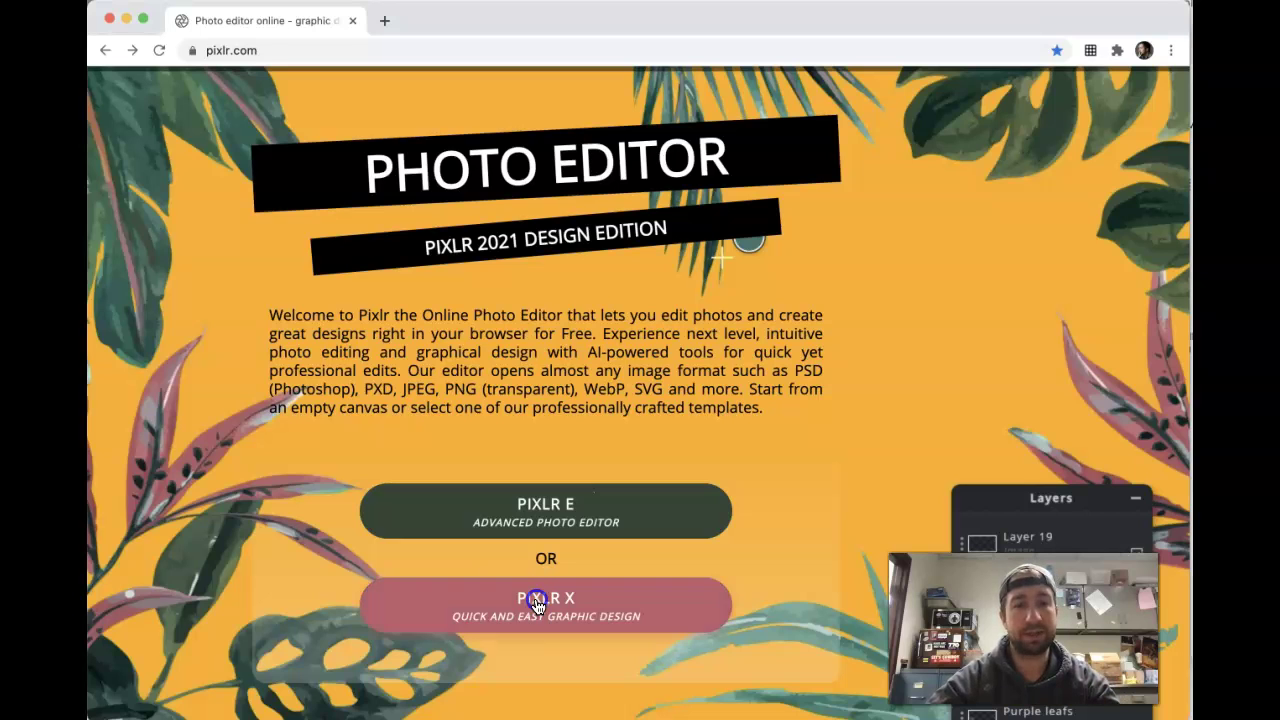
pyautogui.moveTo(382, 345)
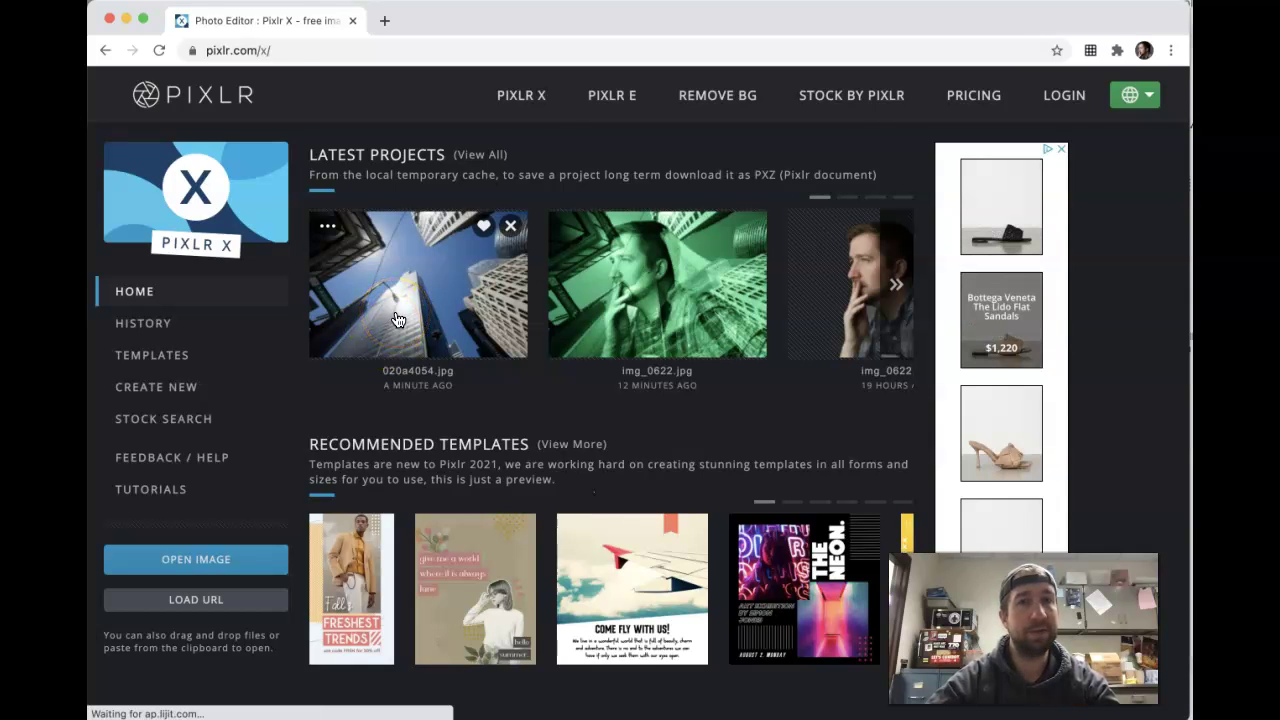
pyautogui.click(397, 319)
pyautogui.click(227, 395)
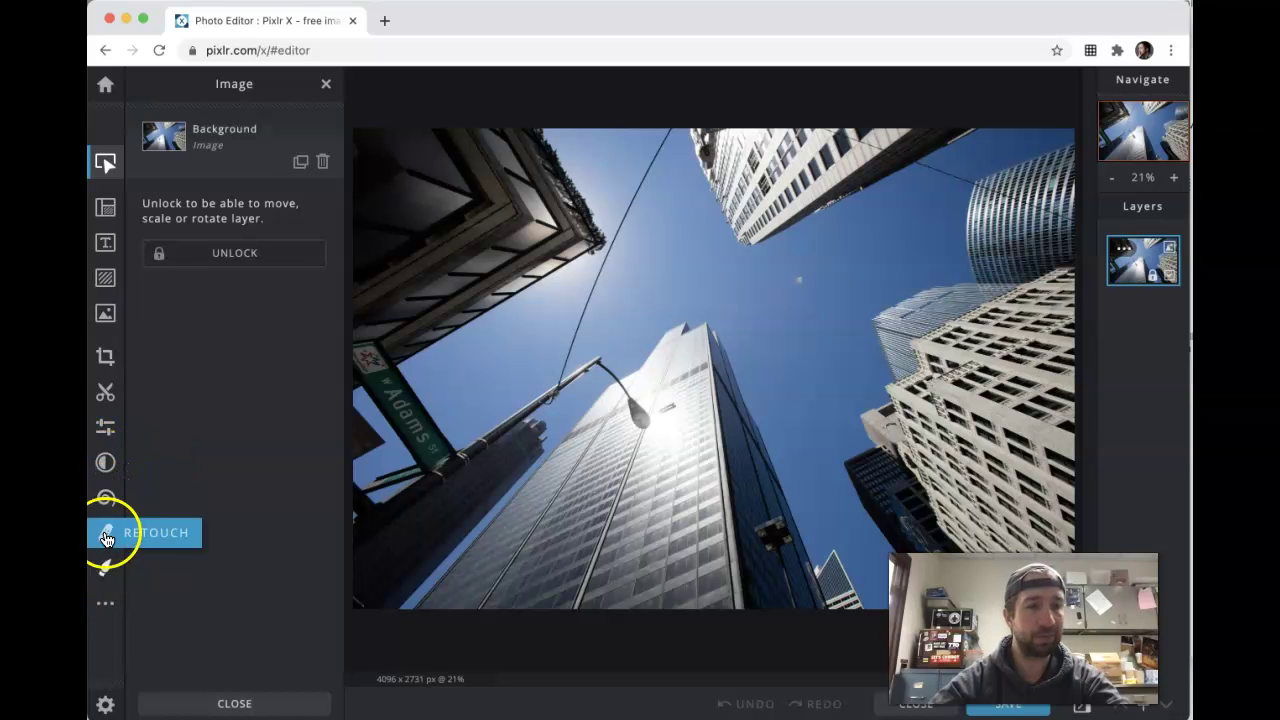
# - Convert the skyscraper photo to black and white with the B&W adjustment preset
pyautogui.click(105, 425)
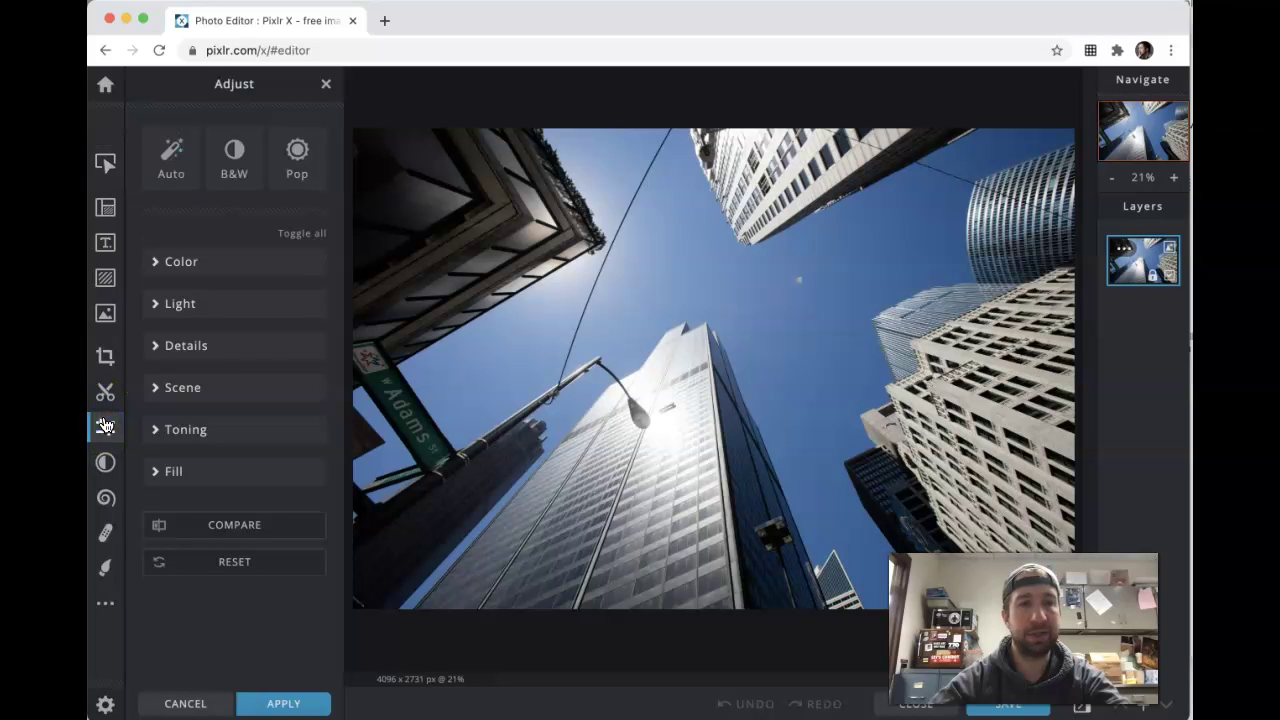
pyautogui.click(238, 172)
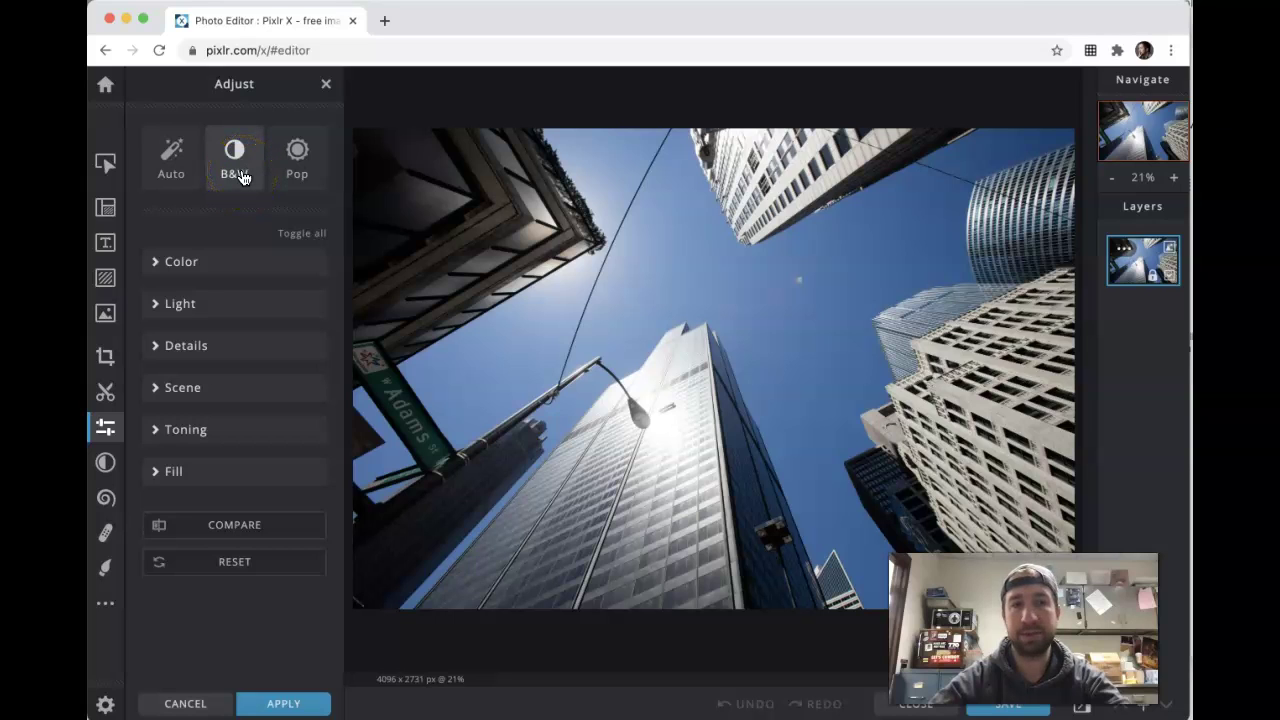
pyautogui.click(232, 176)
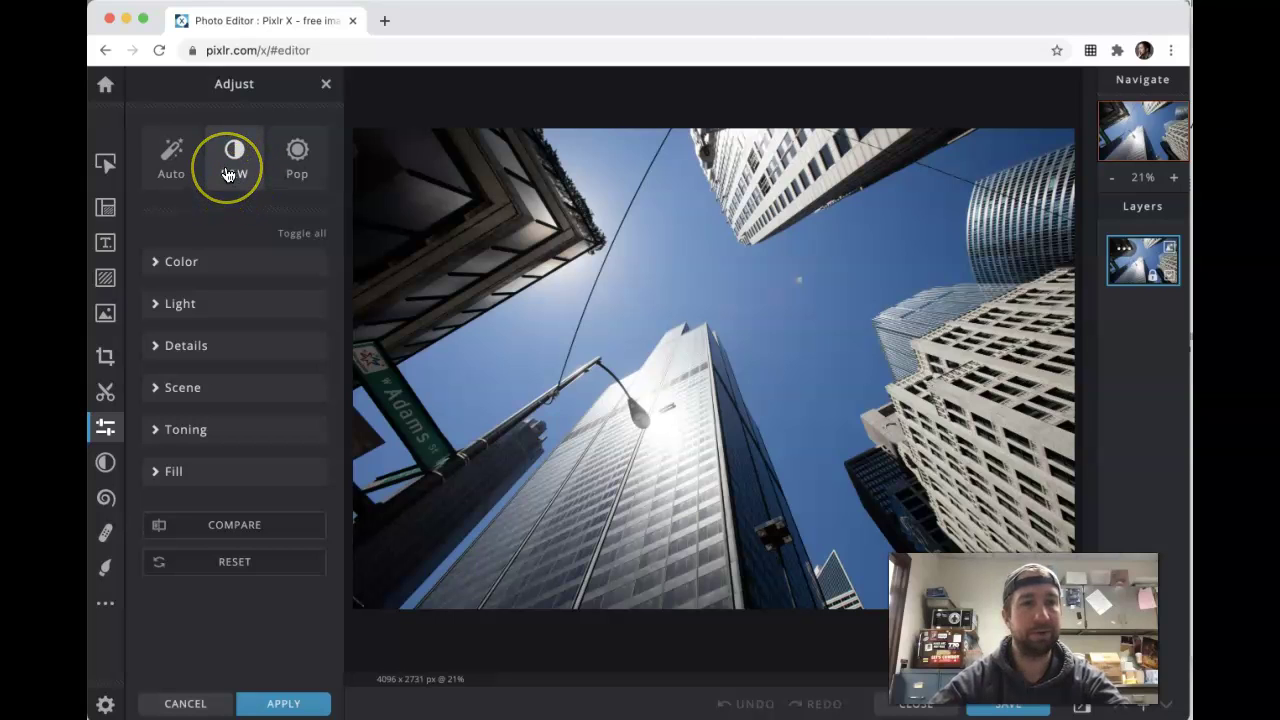
pyautogui.click(228, 175)
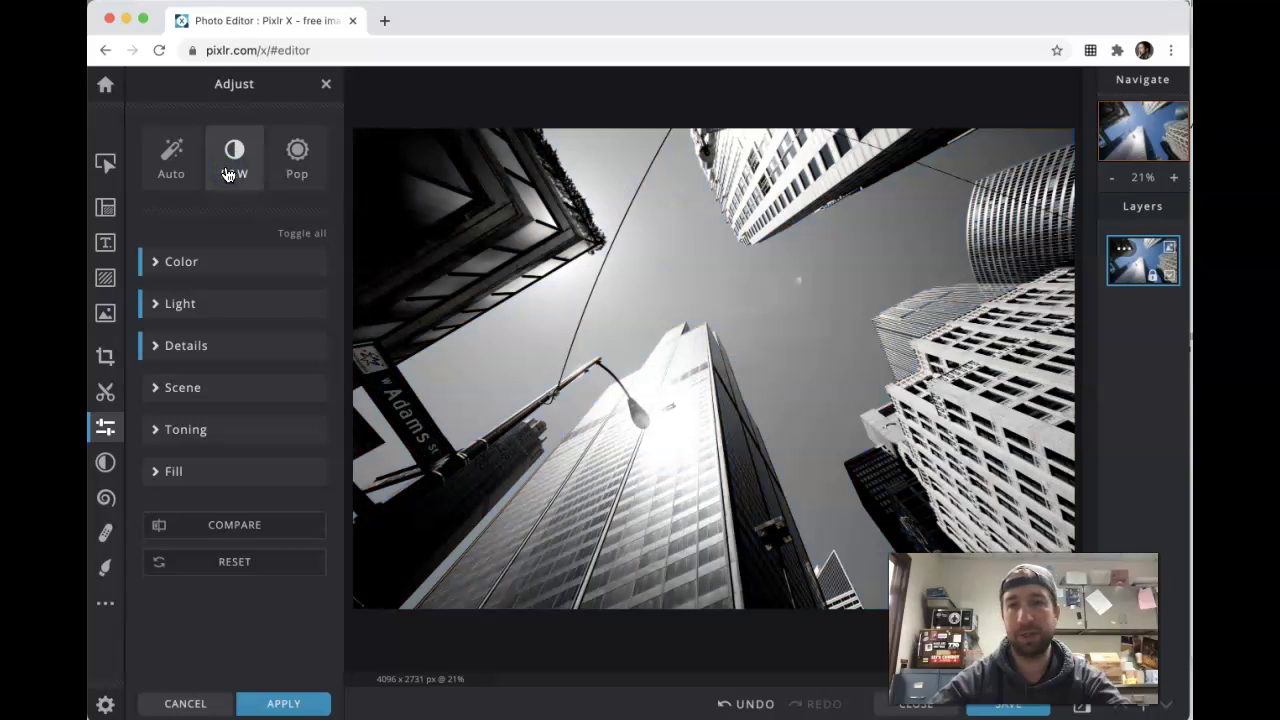
# - Try a Black level of -36 in the Light adjustments, and settle on 16
pyautogui.click(173, 310)
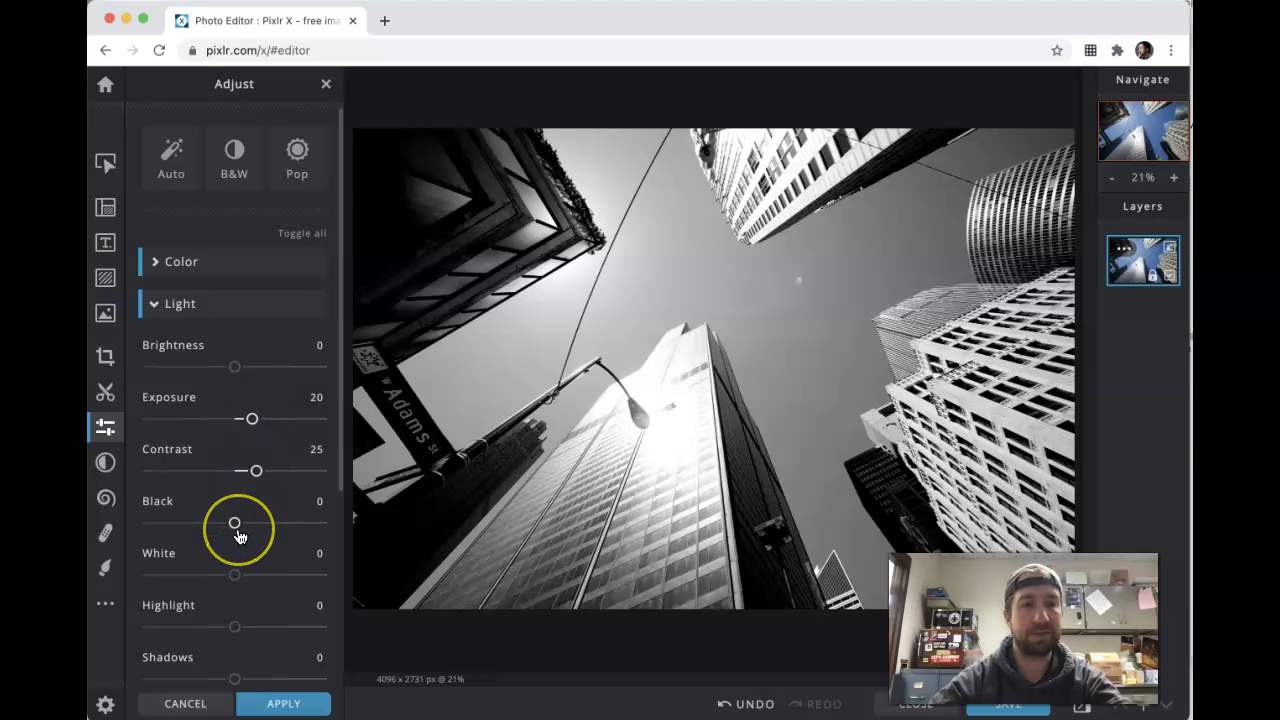
pyautogui.scroll(-2, 240, 534)
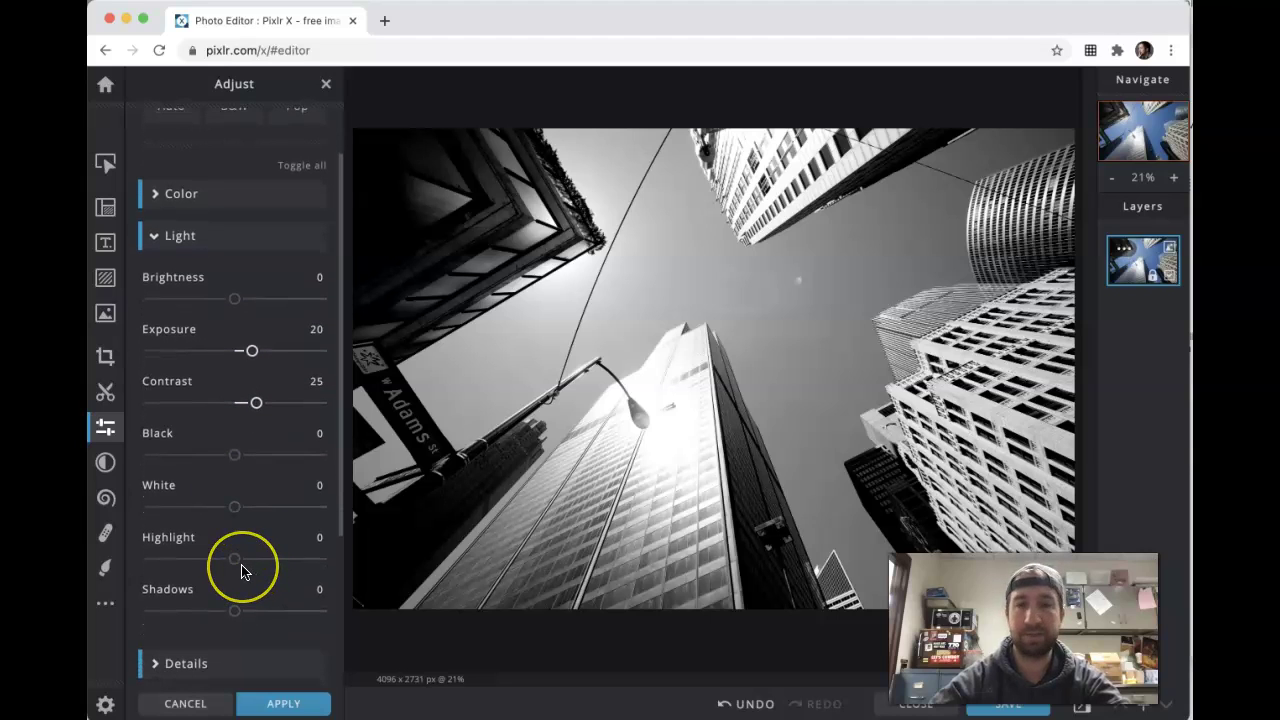
pyautogui.scroll(2, 237, 475)
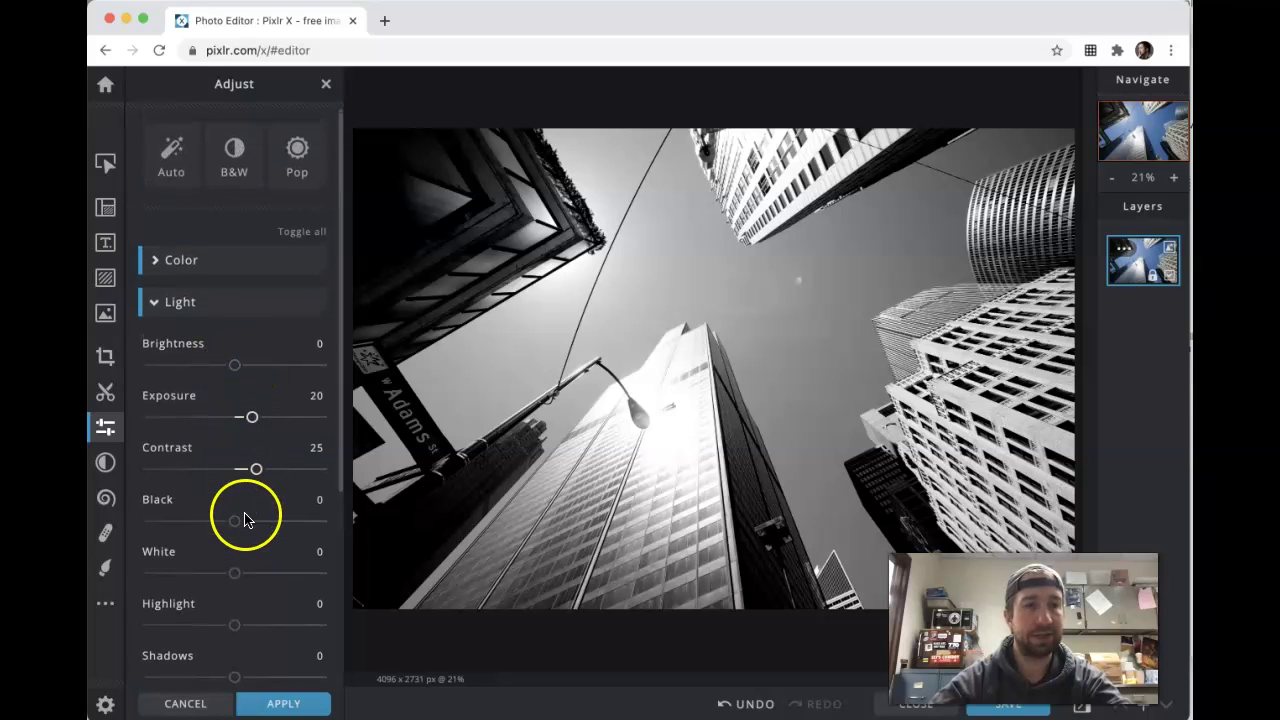
pyautogui.moveTo(222, 526)
pyautogui.mouseDown()
pyautogui.moveTo(200, 526)
pyautogui.moveTo(231, 524)
pyautogui.moveTo(212, 524)
pyautogui.mouseUp()
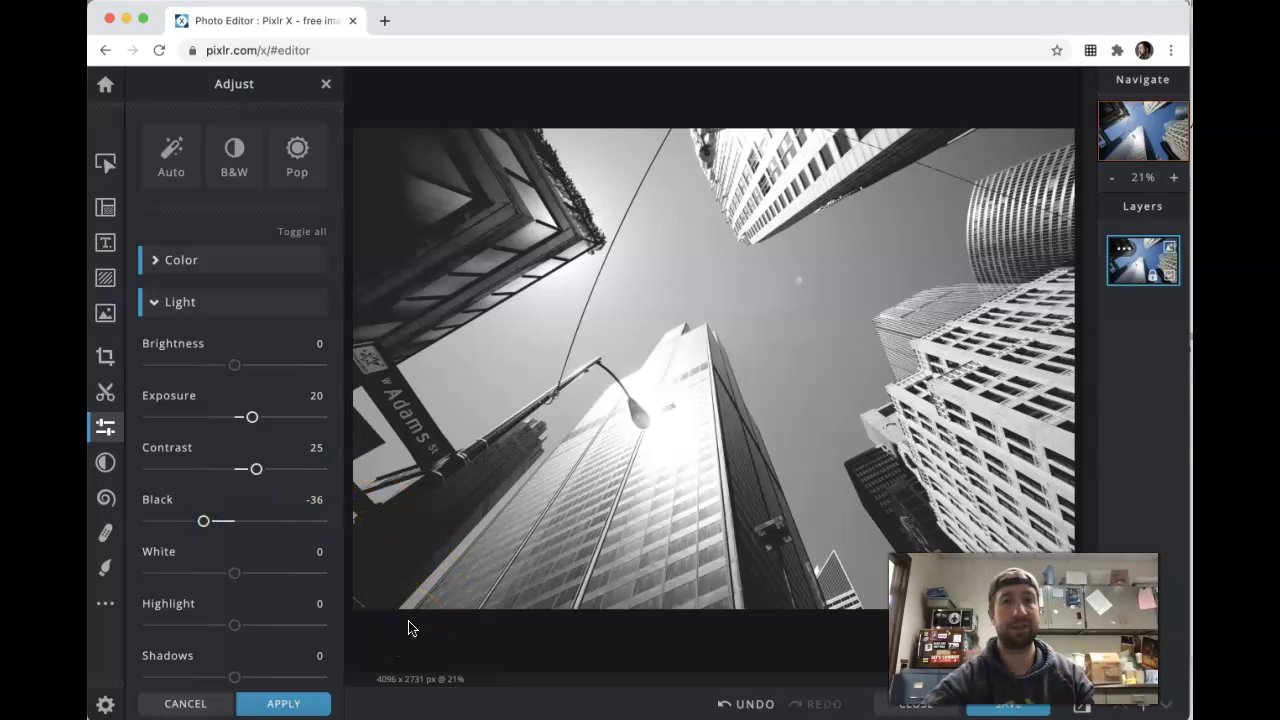
pyautogui.click(380, 608)
pyautogui.moveTo(191, 509)
pyautogui.mouseDown()
pyautogui.moveTo(204, 530)
pyautogui.moveTo(236, 527)
pyautogui.mouseUp()
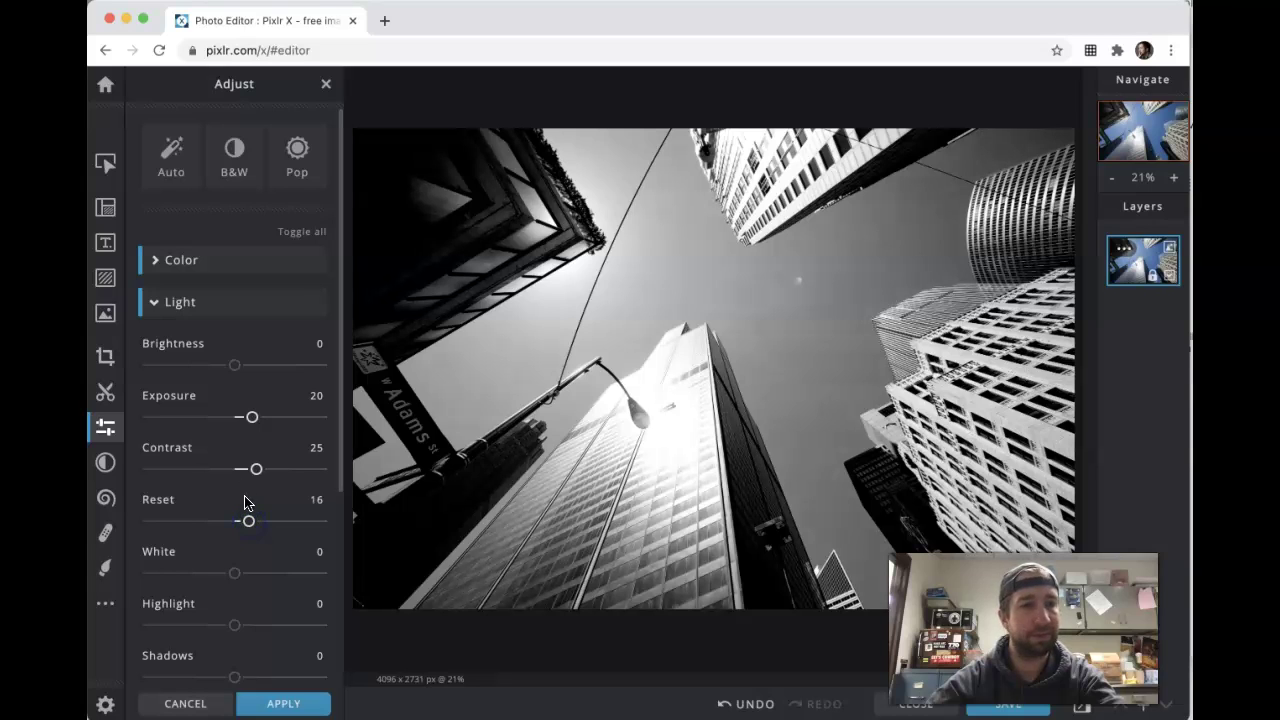
# - Set White to 14 and Highlight to 7, and apply the adjustments to the photo
pyautogui.moveTo(240, 578)
pyautogui.mouseDown()
pyautogui.moveTo(267, 578)
pyautogui.moveTo(204, 586)
pyautogui.moveTo(249, 581)
pyautogui.mouseUp()
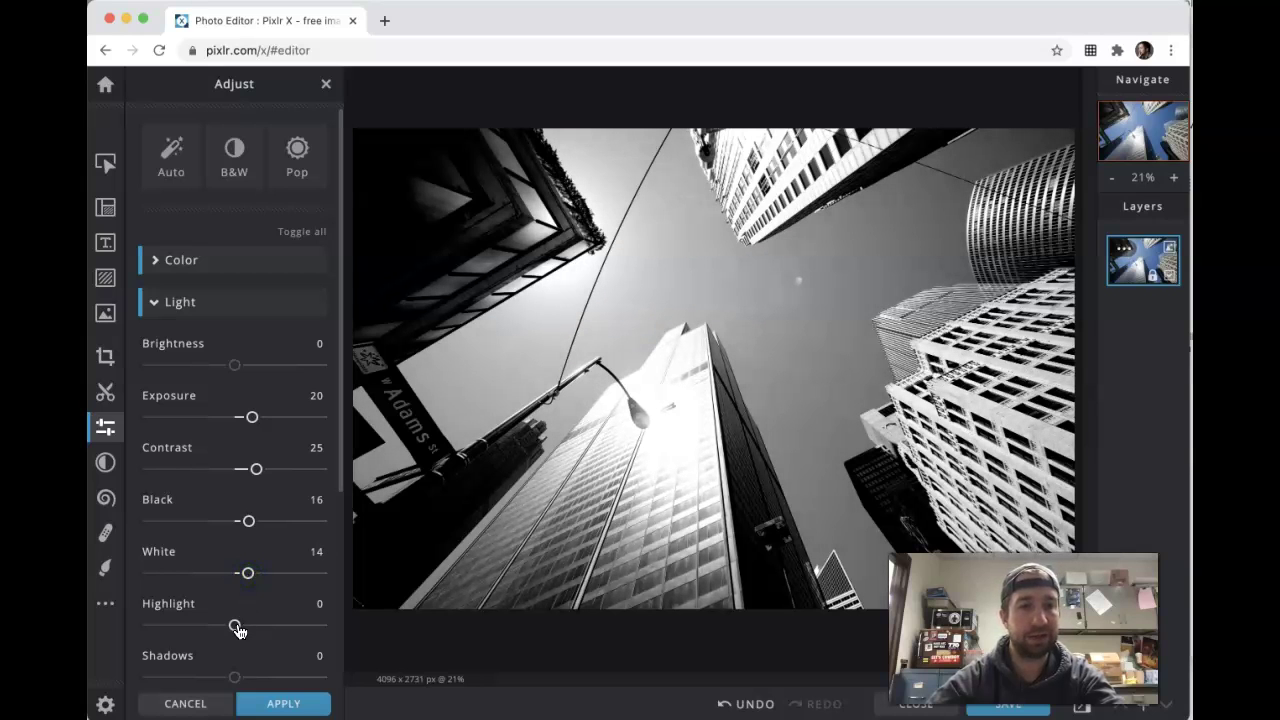
pyautogui.moveTo(259, 630)
pyautogui.mouseDown()
pyautogui.moveTo(216, 632)
pyautogui.moveTo(283, 626)
pyautogui.moveTo(215, 634)
pyautogui.moveTo(241, 633)
pyautogui.mouseUp()
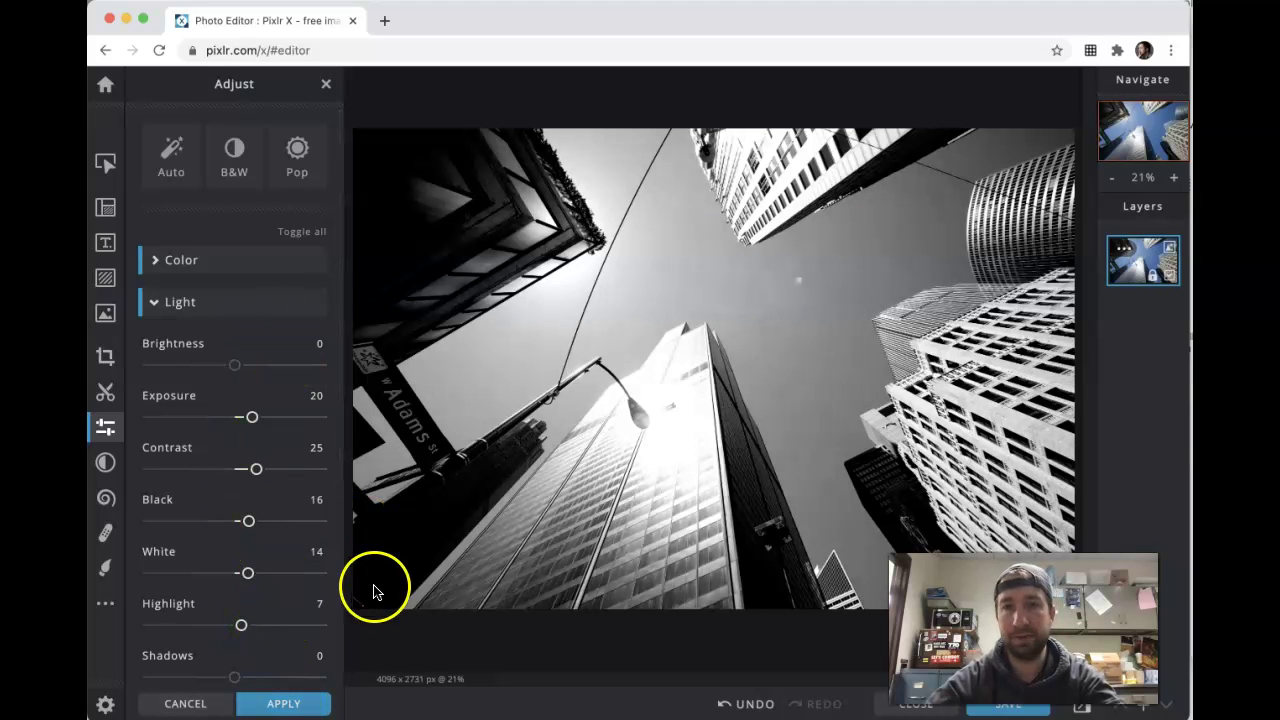
pyautogui.click(287, 705)
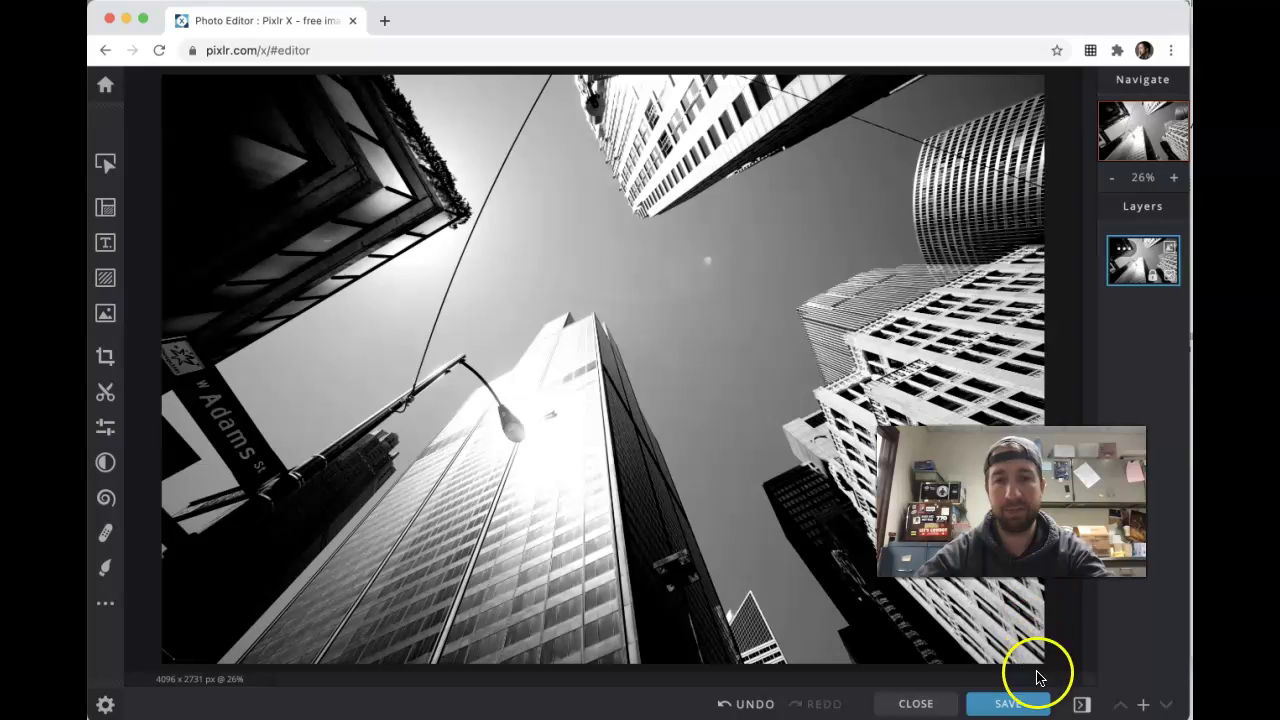
# - Download the black-and-white image as 020A4054 in JPG format at high 90% quality, and close the save dialog
pyautogui.click(1006, 703)
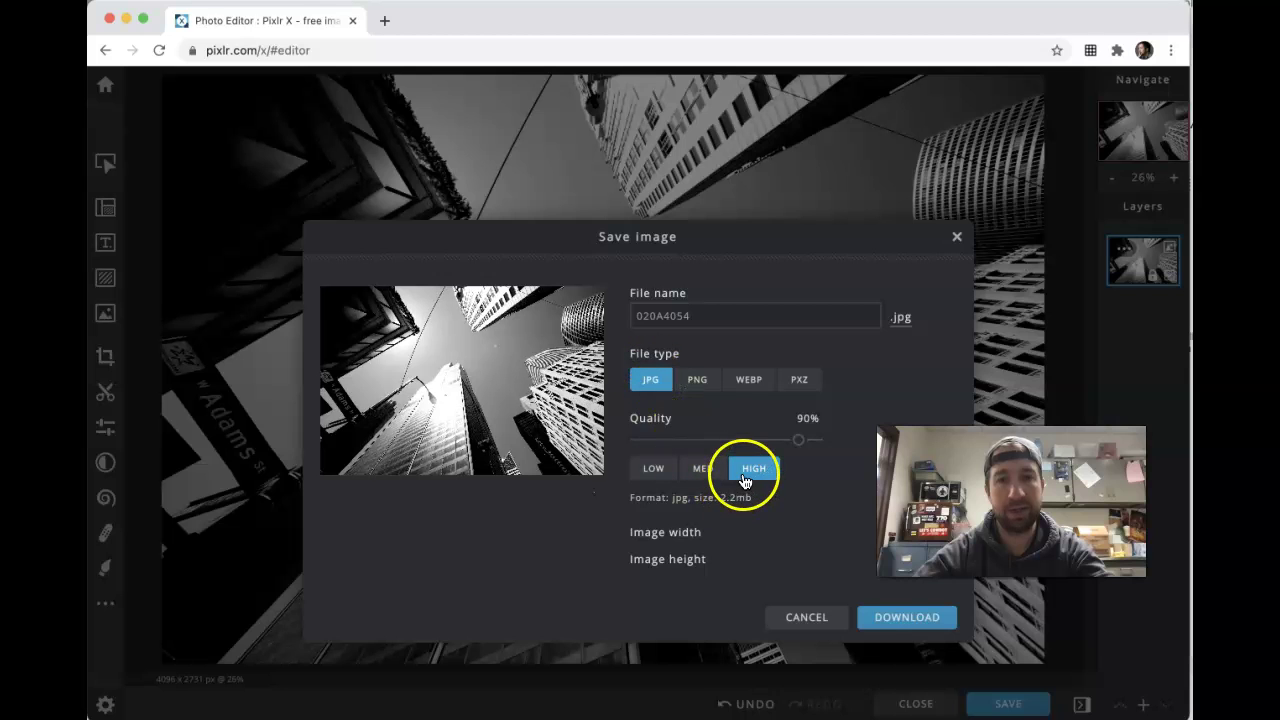
pyautogui.click(894, 617)
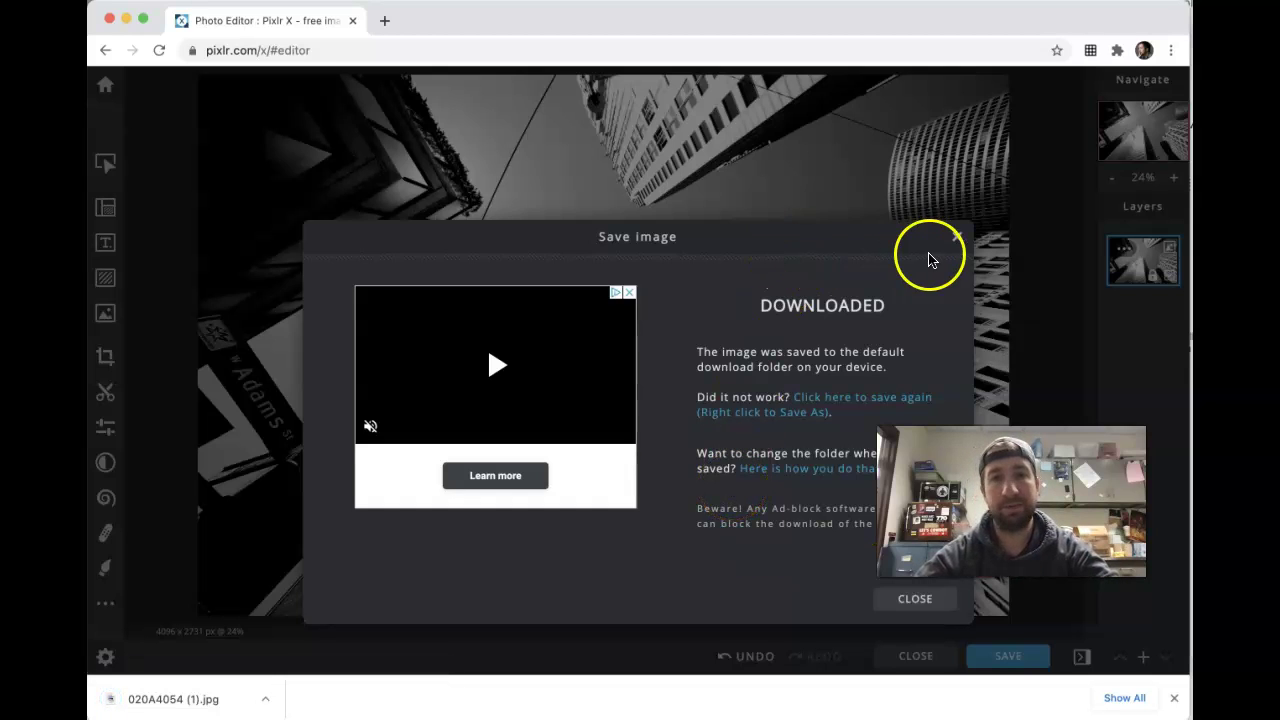
pyautogui.click(960, 238)
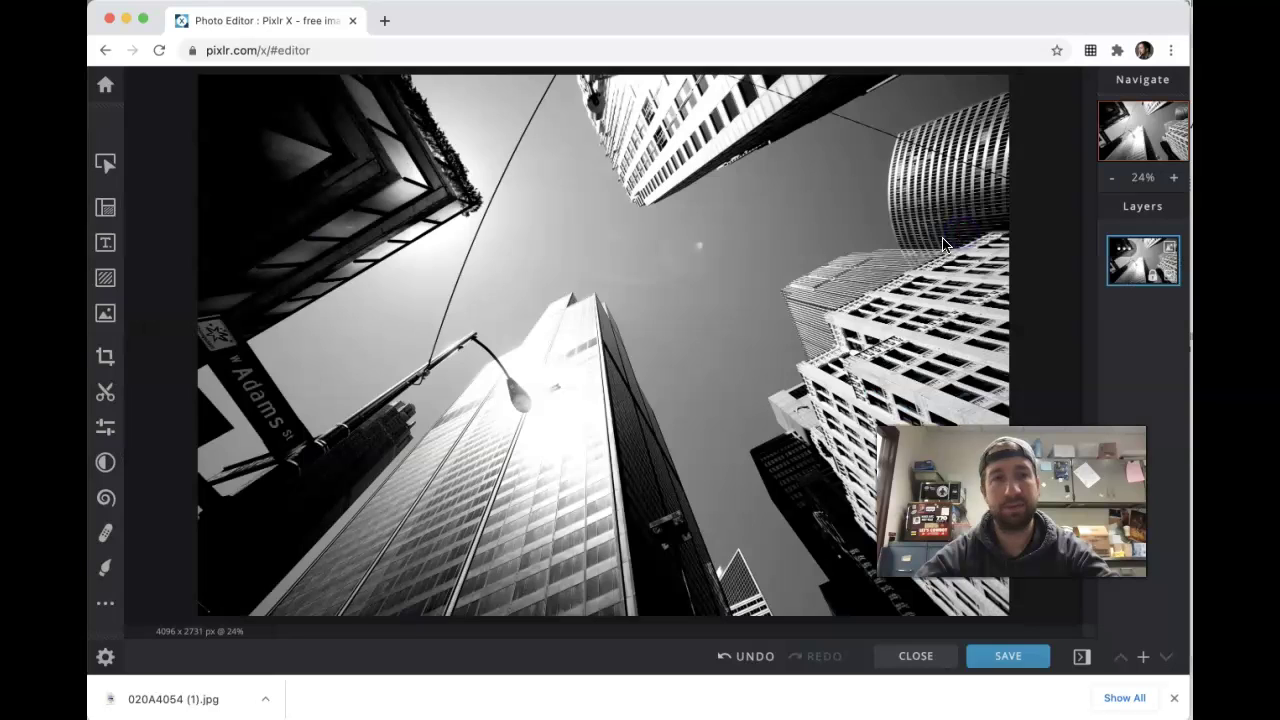
# - Return to the start page and open the original colour skyscraper photo as a new document
pyautogui.click(107, 106)
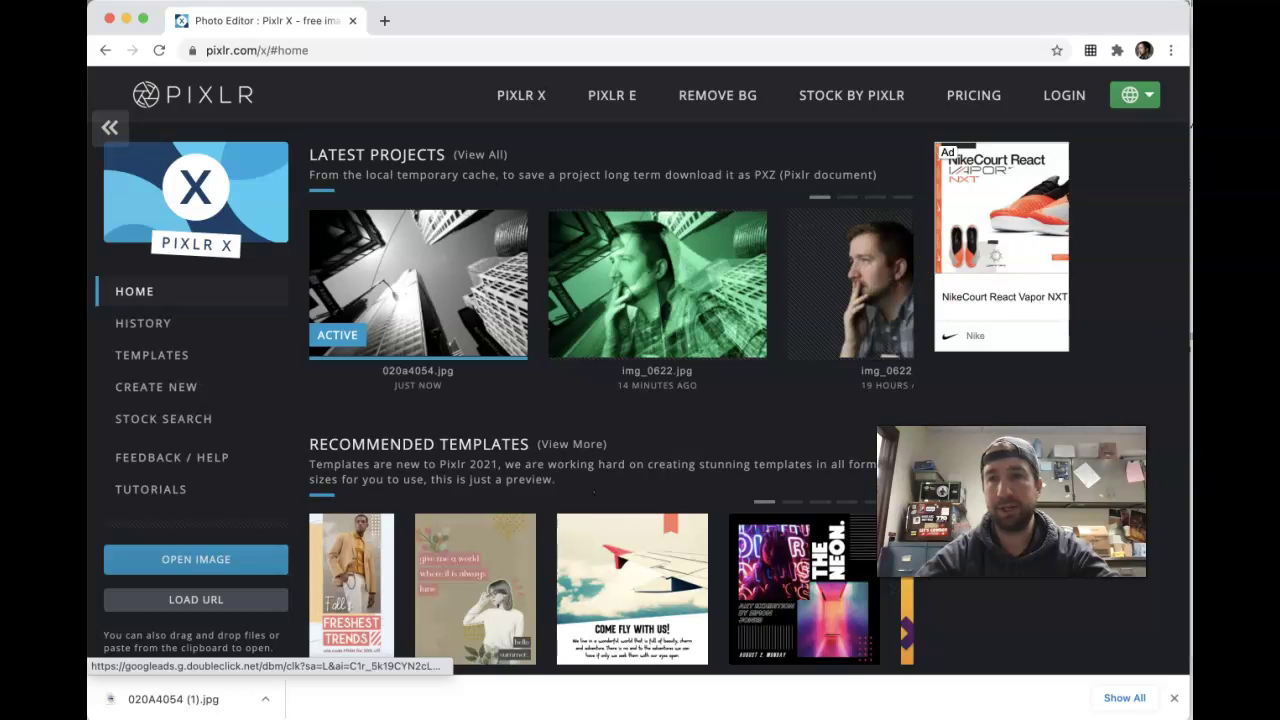
pyautogui.moveTo(1188, 400); pyautogui.dragTo(655, 343)
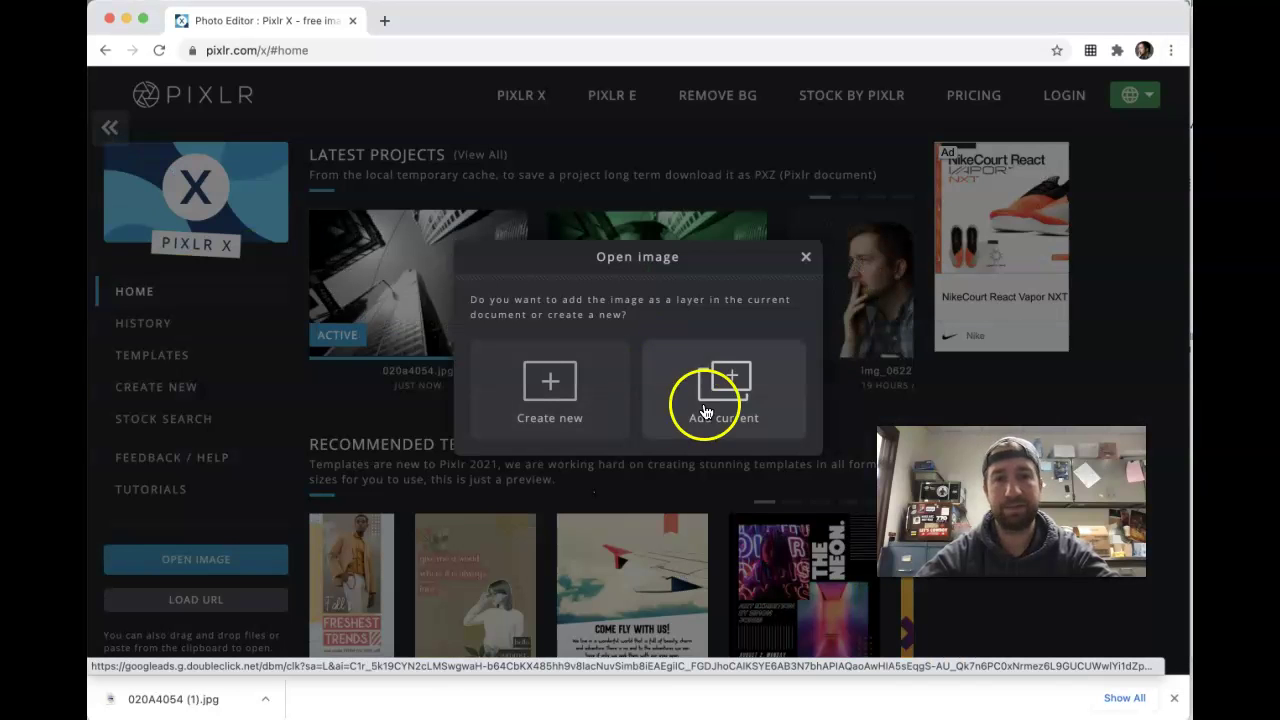
pyautogui.click(577, 392)
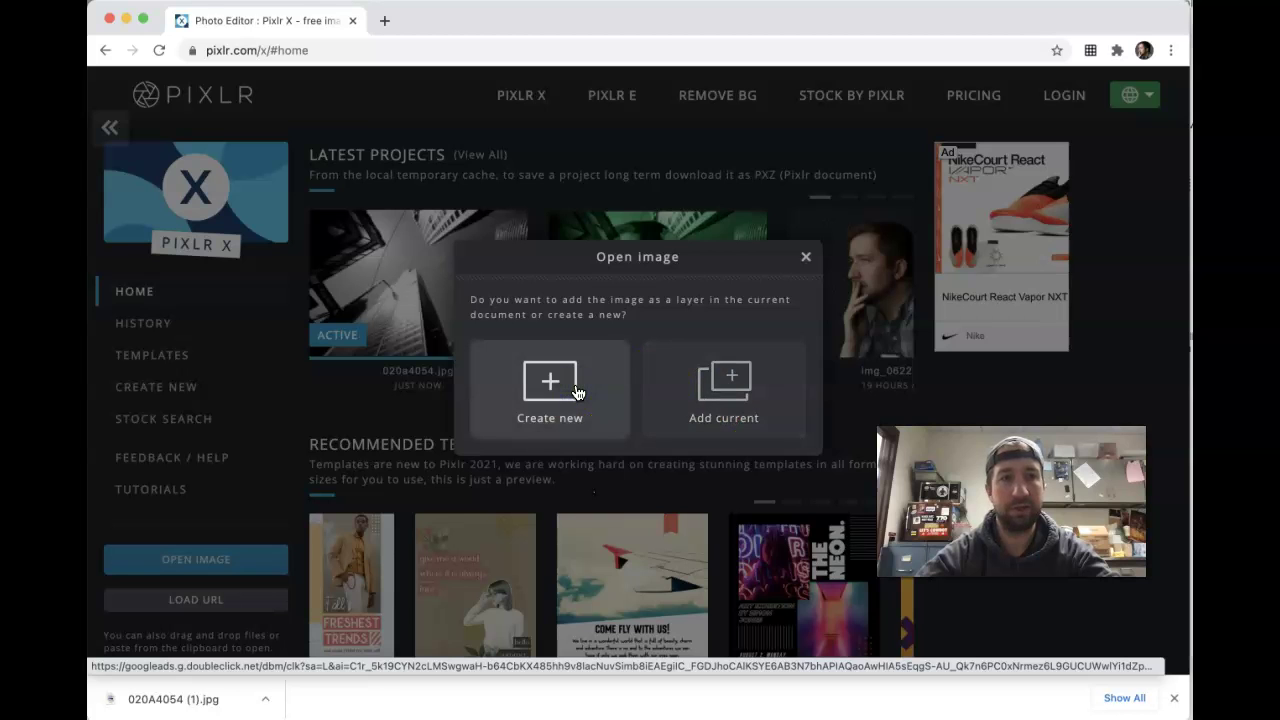
pyautogui.click(577, 392)
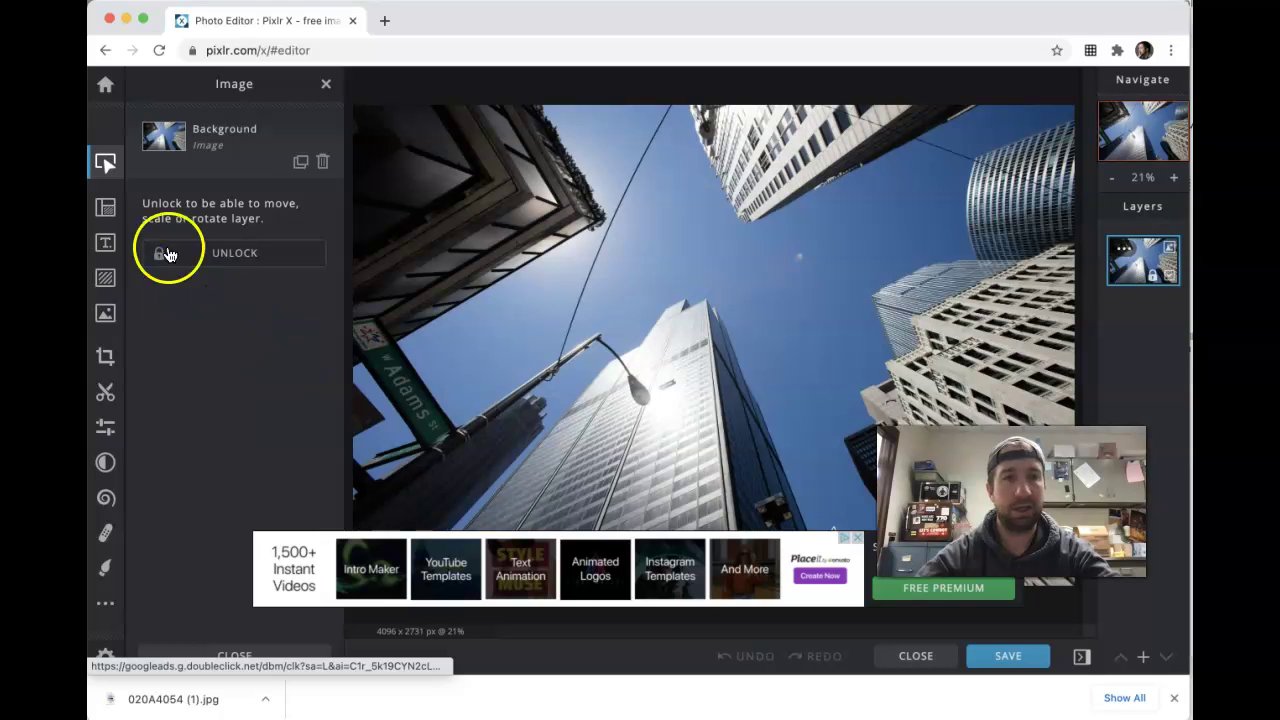
# - Set the colour photo's Saturation to 45, Vibrance to 35 and Hue to -1 in the Color adjustments
pyautogui.click(107, 425)
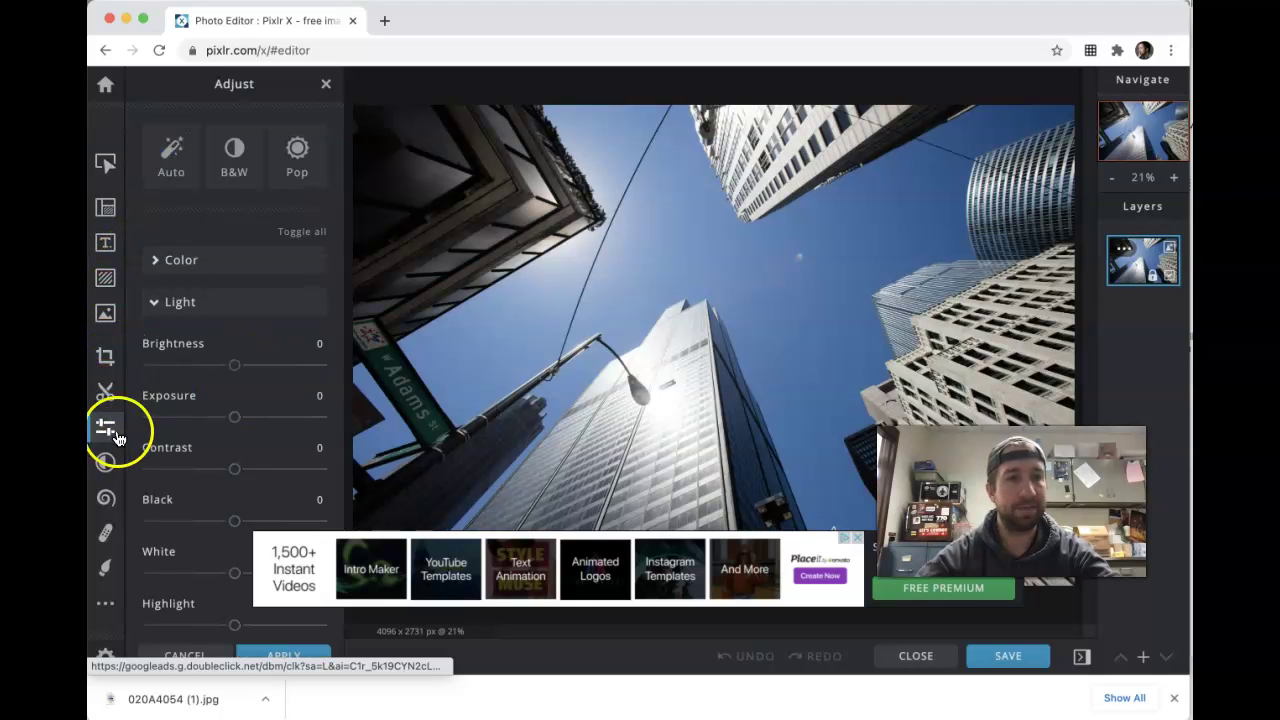
pyautogui.click(151, 306)
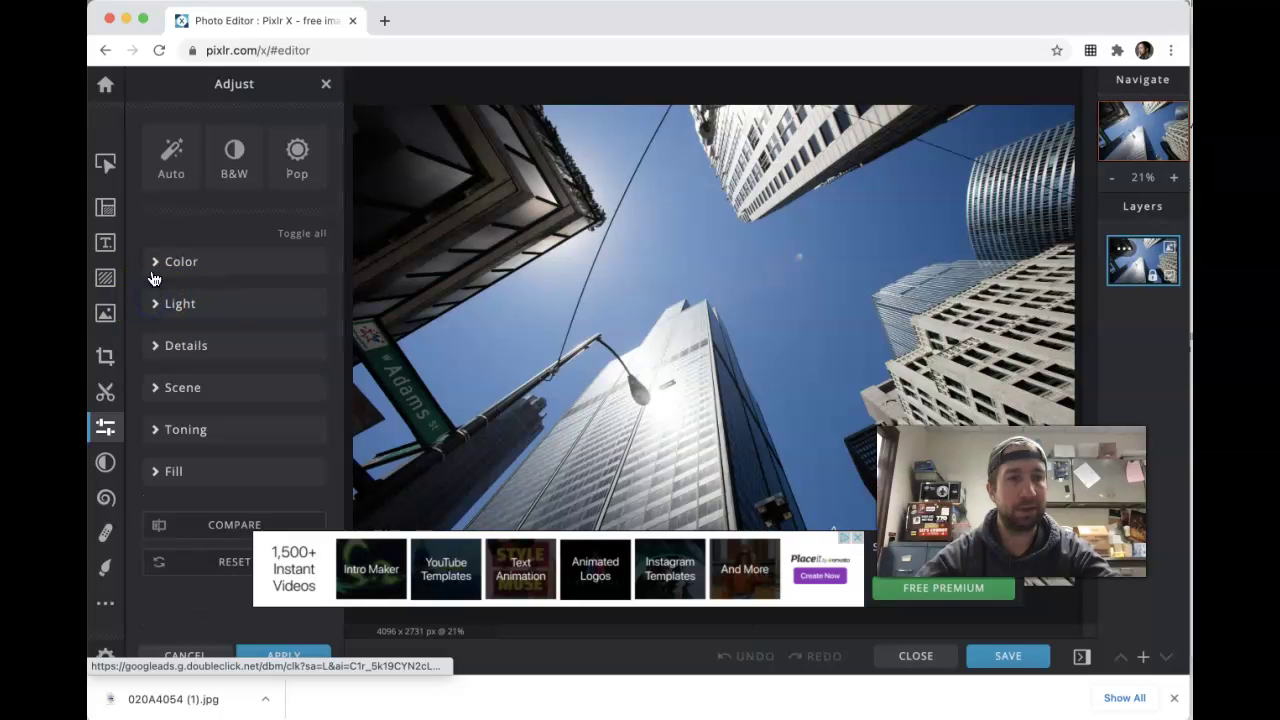
pyautogui.click(154, 264)
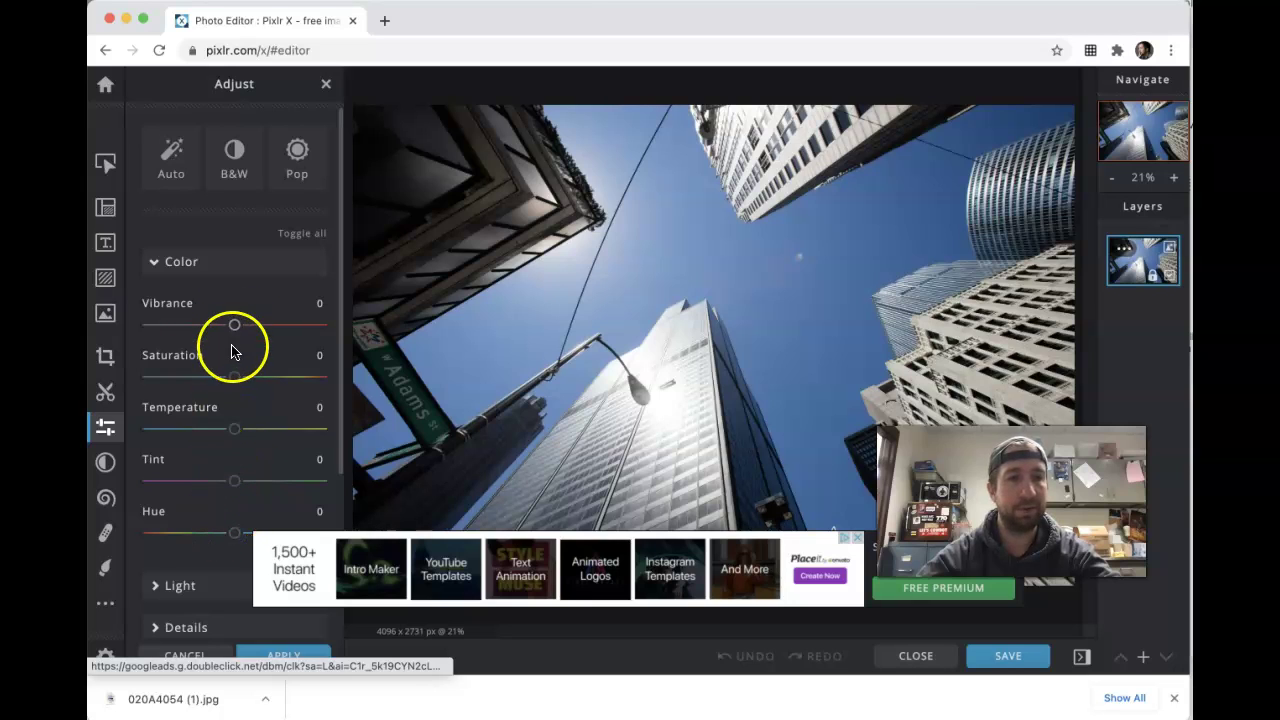
pyautogui.moveTo(237, 379); pyautogui.dragTo(264, 385)
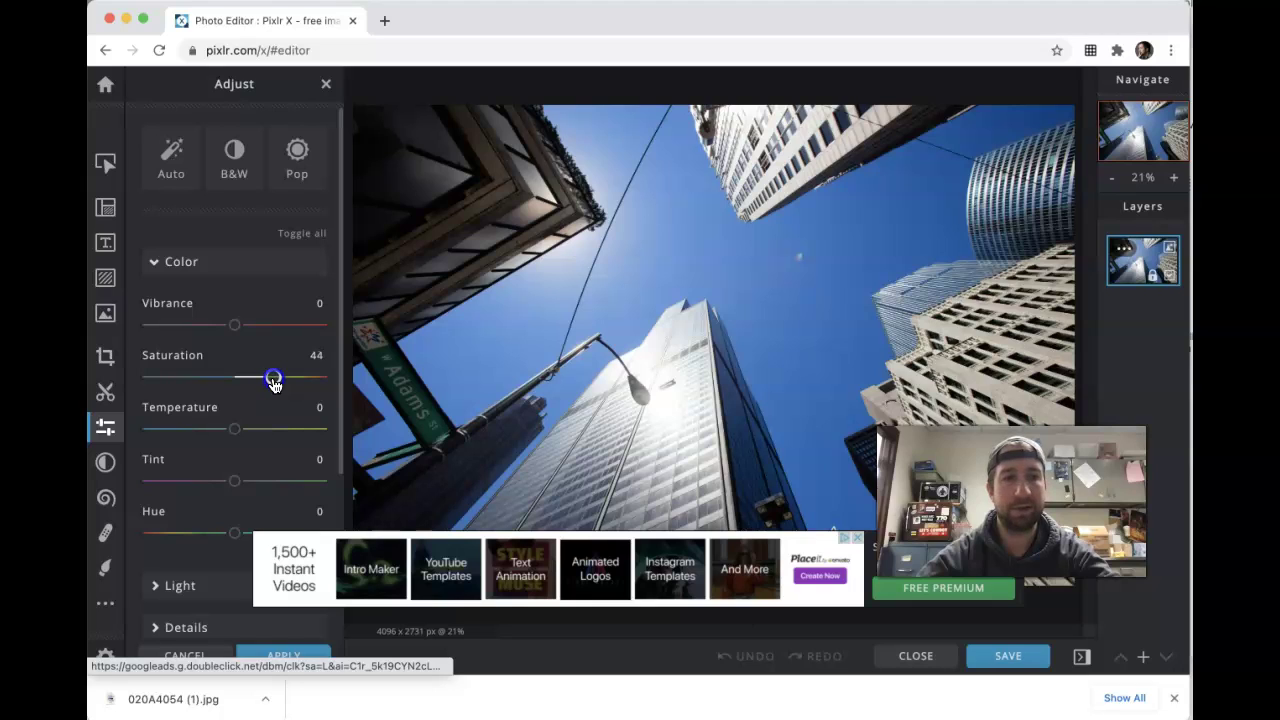
pyautogui.moveTo(234, 324); pyautogui.dragTo(245, 331)
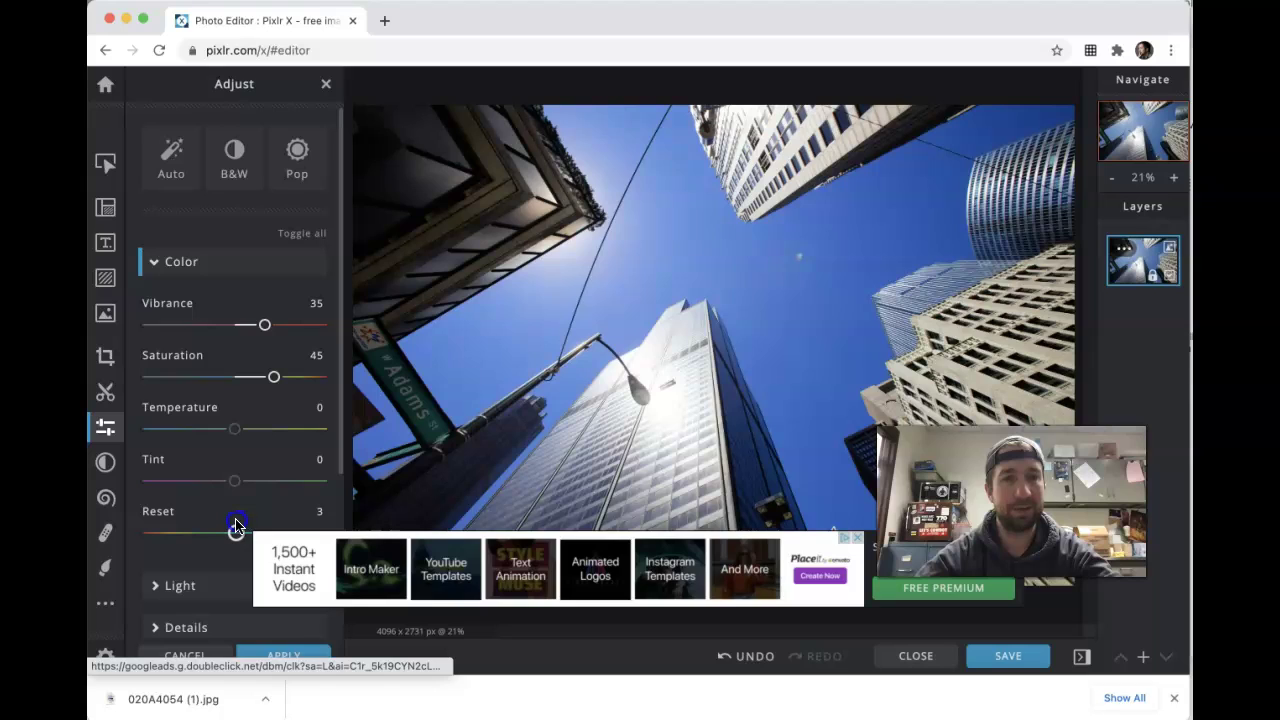
pyautogui.moveTo(237, 525); pyautogui.dragTo(238, 525)
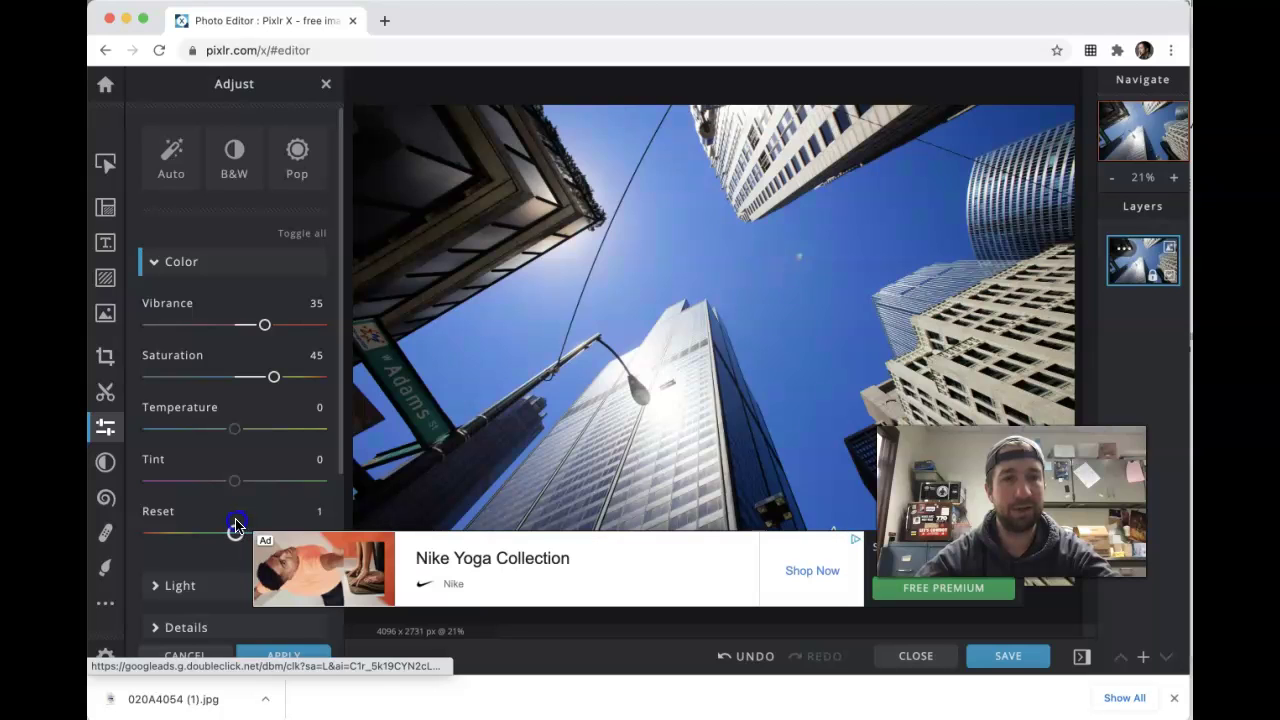
pyautogui.moveTo(235, 535); pyautogui.dragTo(233, 534)
# - Set Clarity to 43 in the Details adjustments
pyautogui.scroll(-5, 214, 466)
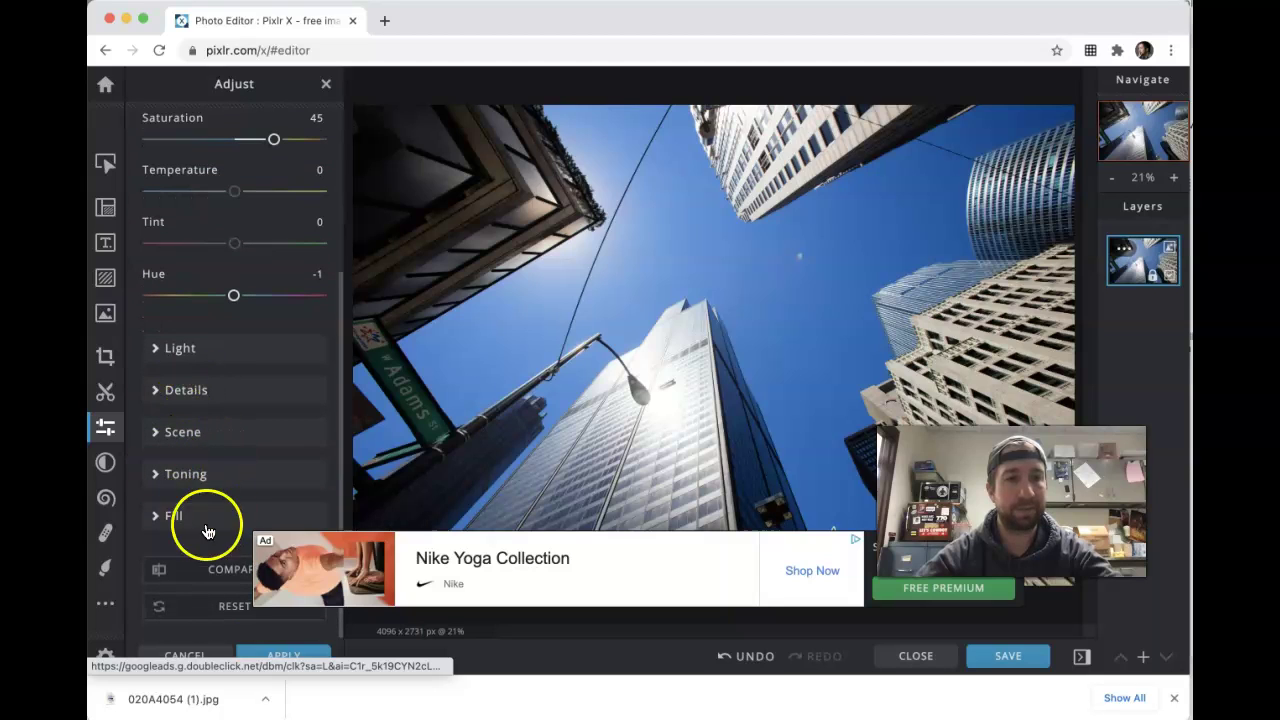
pyautogui.click(155, 392)
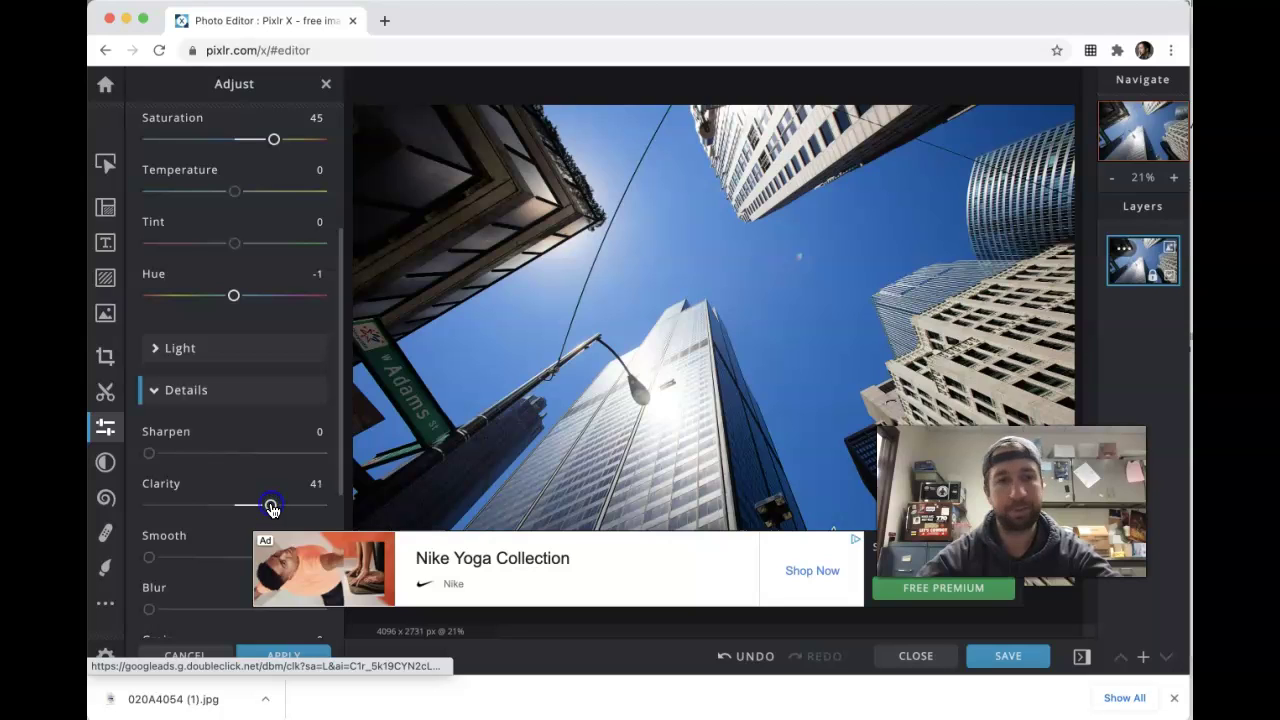
pyautogui.moveTo(272, 508); pyautogui.dragTo(273, 508)
pyautogui.scroll(-5, 229, 420)
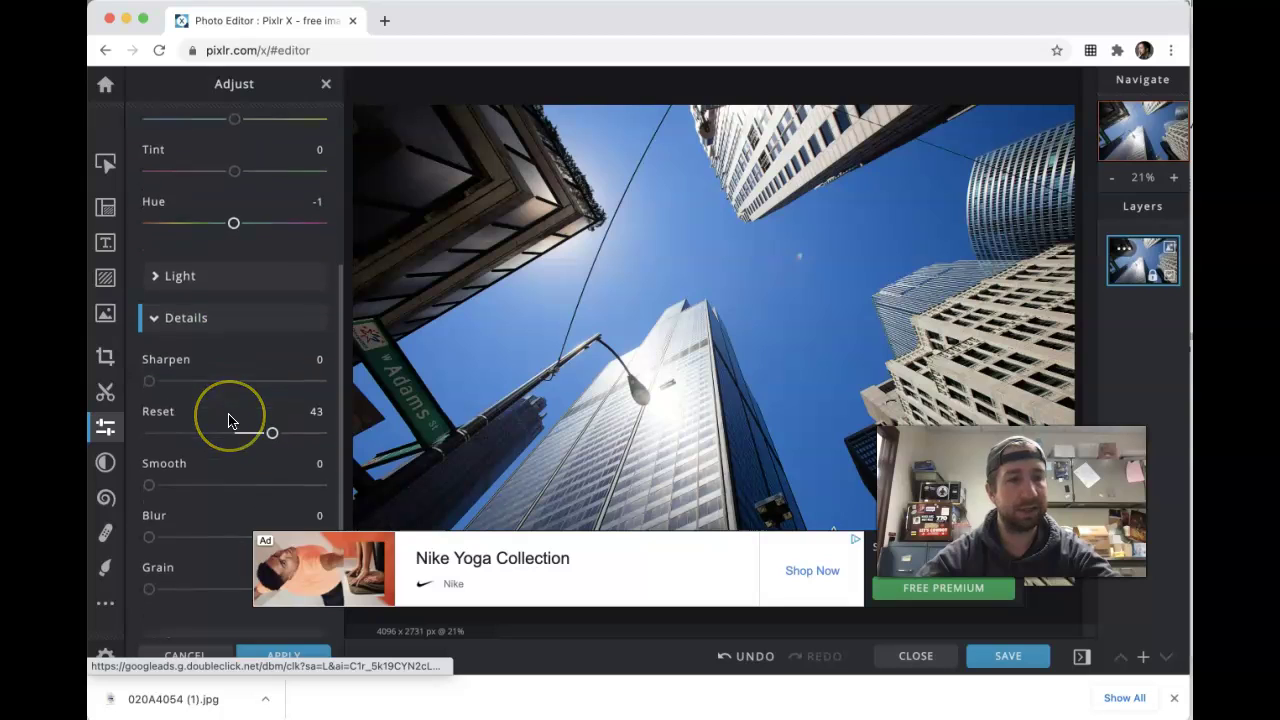
pyautogui.scroll(3, 229, 420)
pyautogui.scroll(-4, 229, 420)
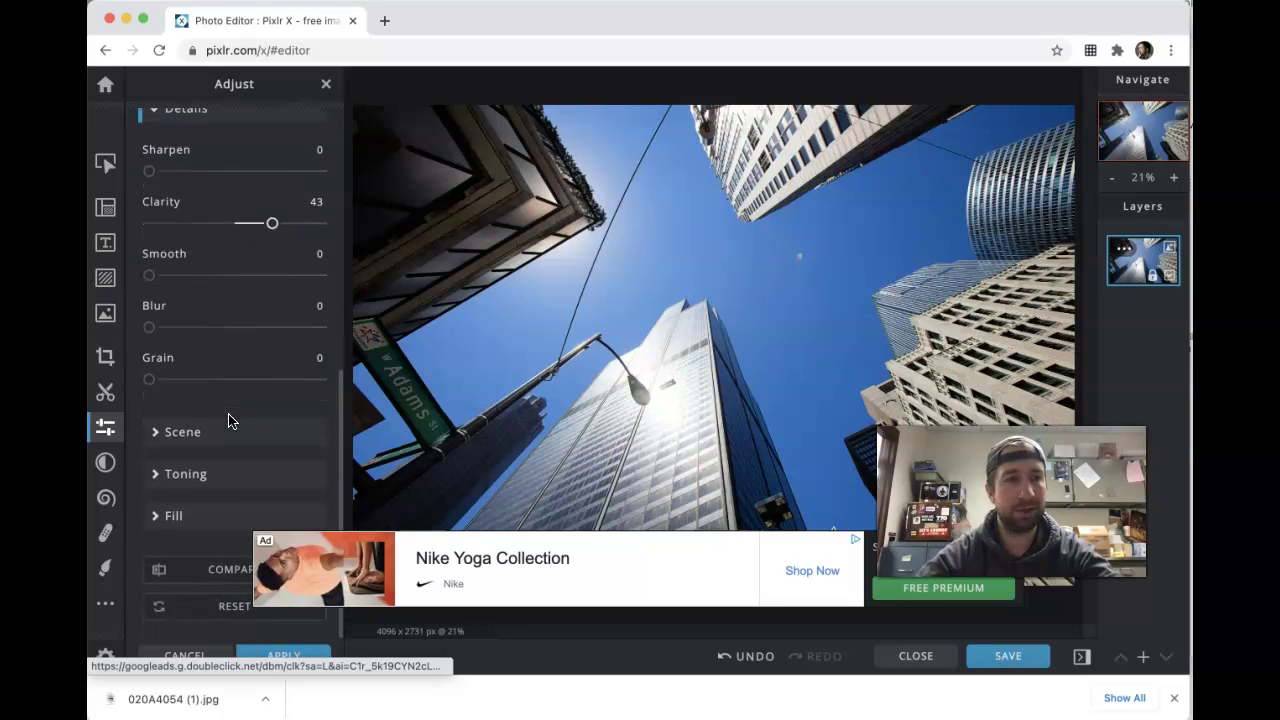
# - Remove the small spot in the blue sky with the Heal / Repair tool, using the Patch method at 50 px
pyautogui.click(110, 534)
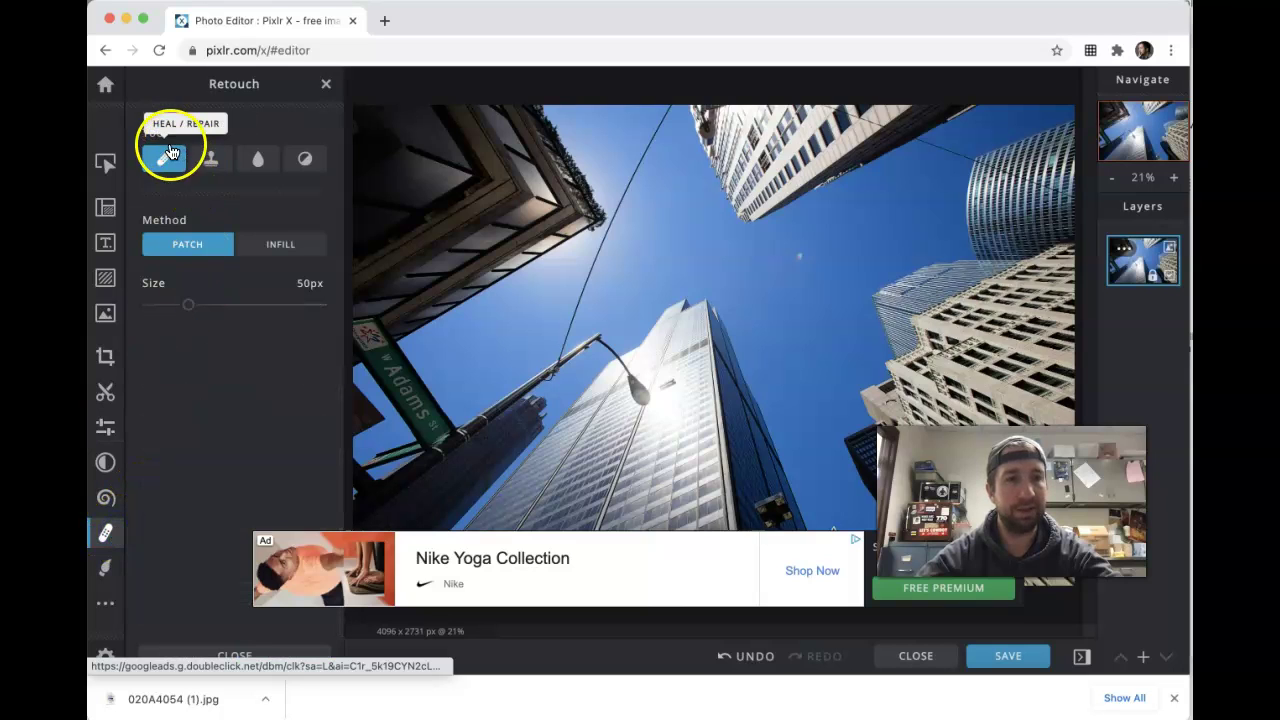
pyautogui.click(798, 251)
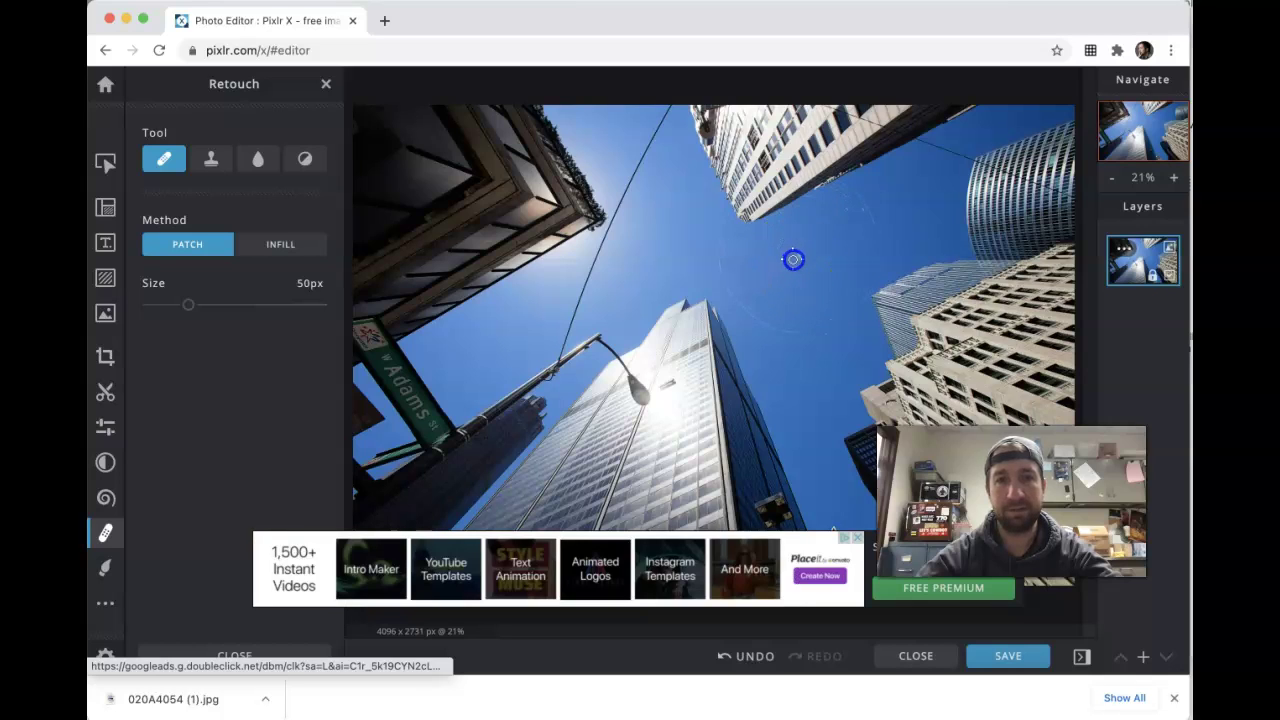
# - Patch the remaining blemish in the blue sky with the heal tool, raising the brush size to 92 px
pyautogui.click(797, 261)
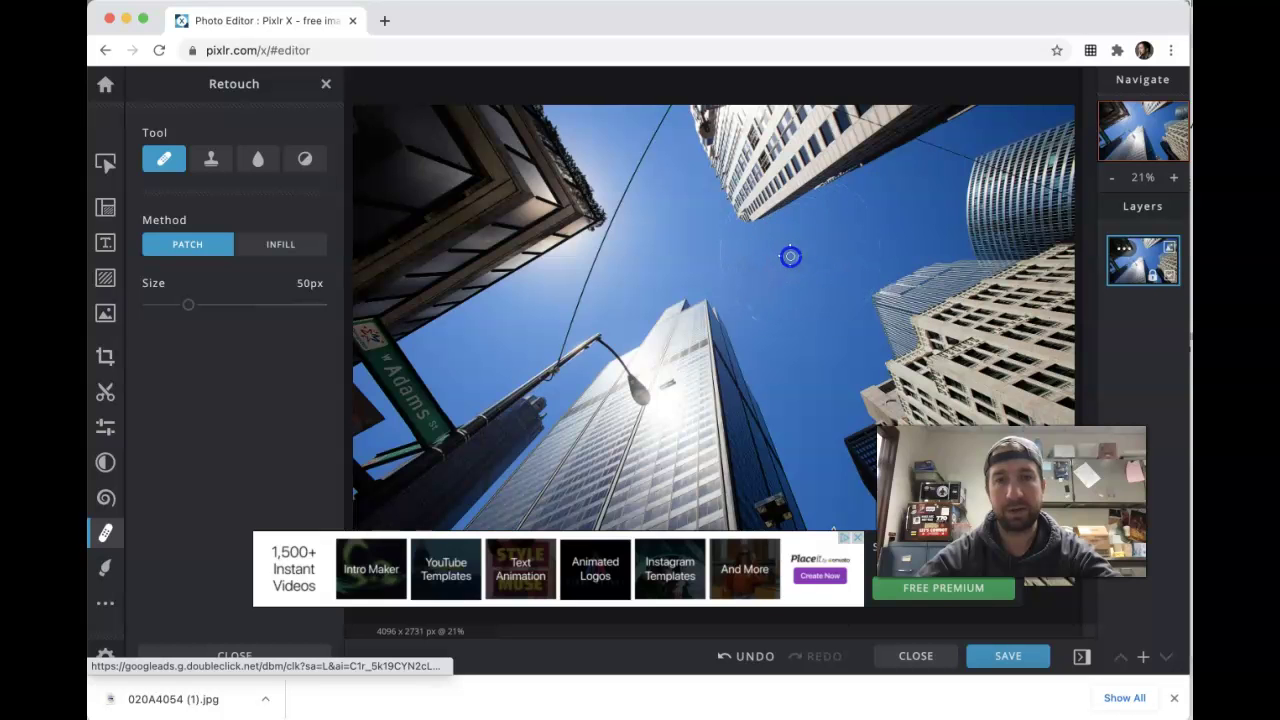
pyautogui.scroll(-2, 805, 259)
pyautogui.scroll(4, 805, 259)
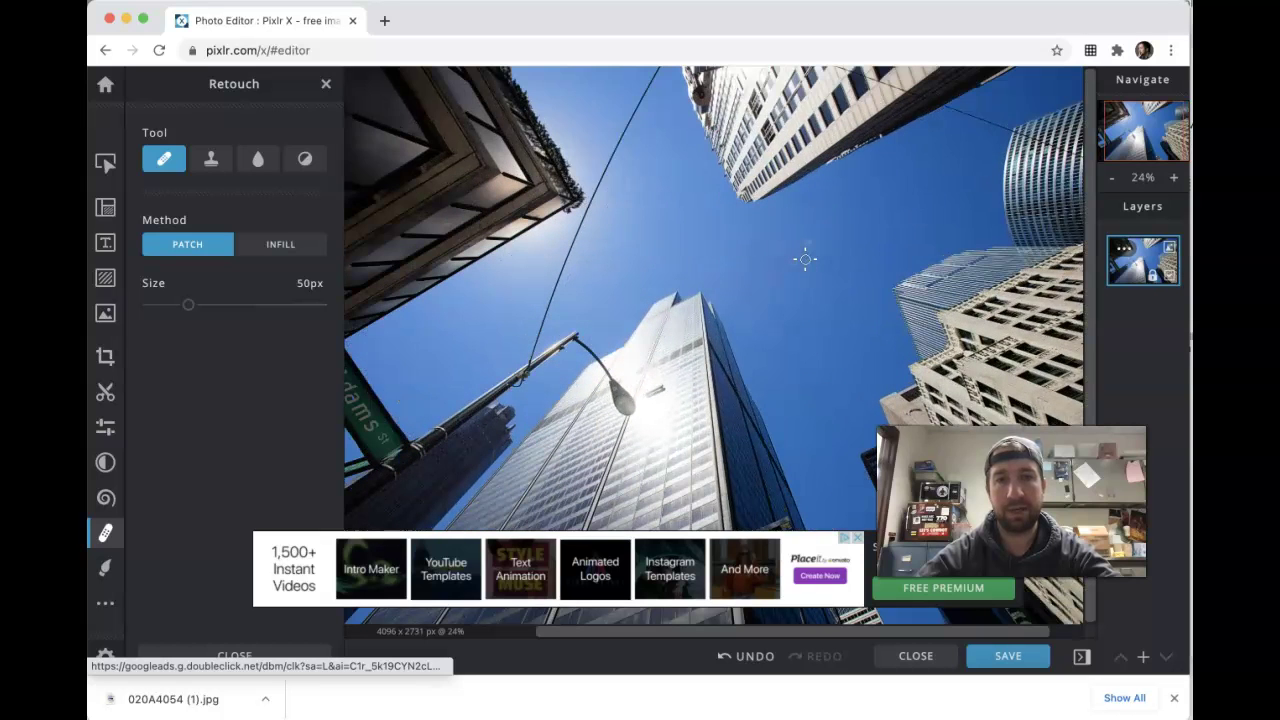
pyautogui.click(219, 305)
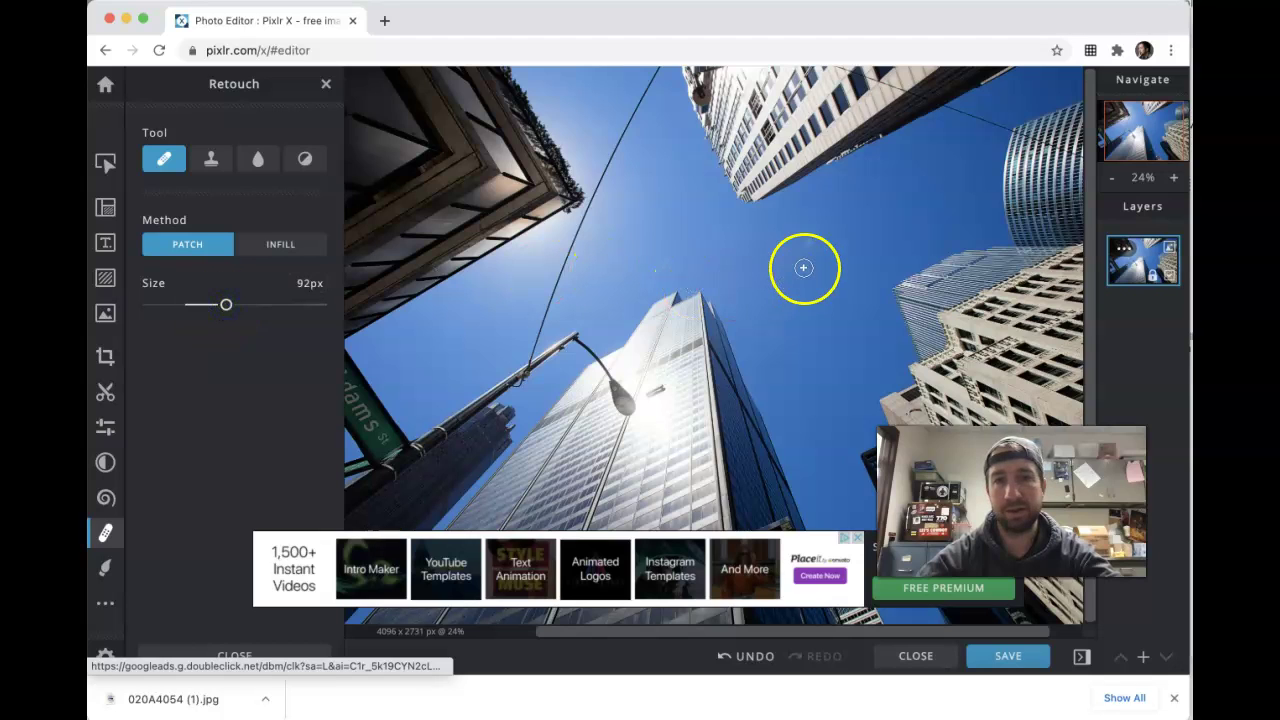
pyautogui.moveTo(814, 250); pyautogui.dragTo(803, 309)
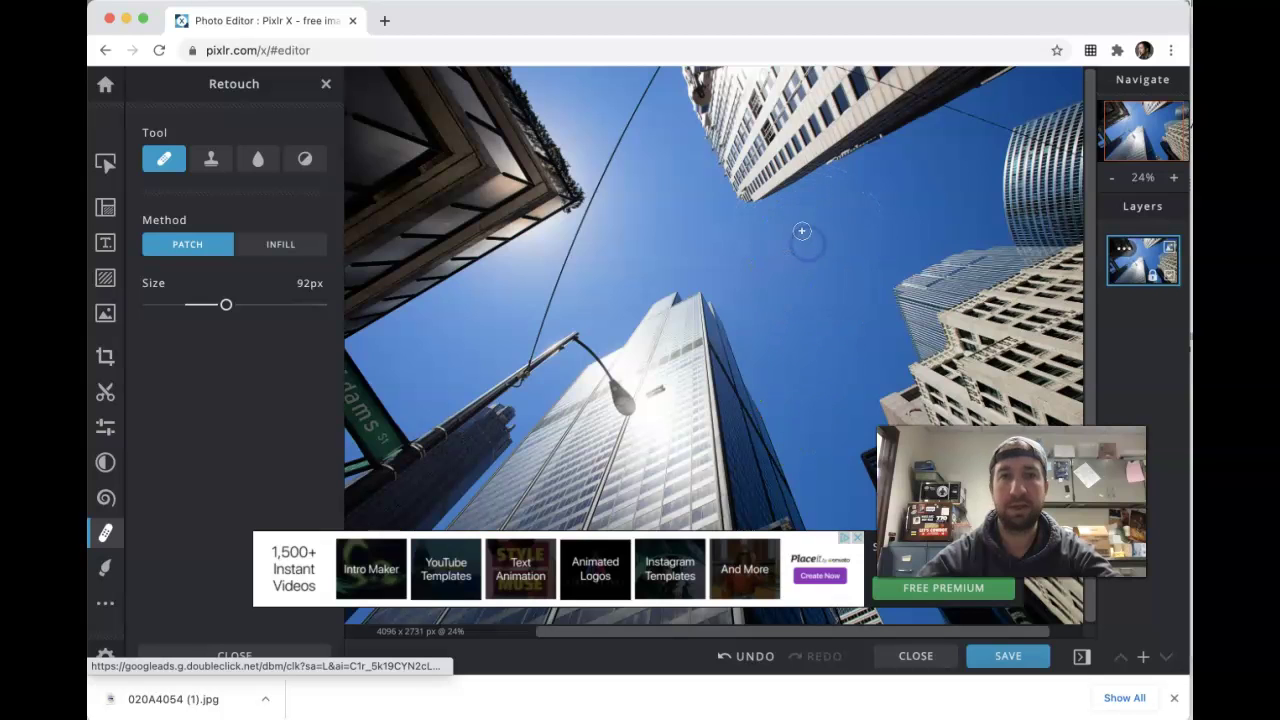
# - Download the retouched colour photo as 020A4054.jpg in high quality at 90%
pyautogui.click(1006, 655)
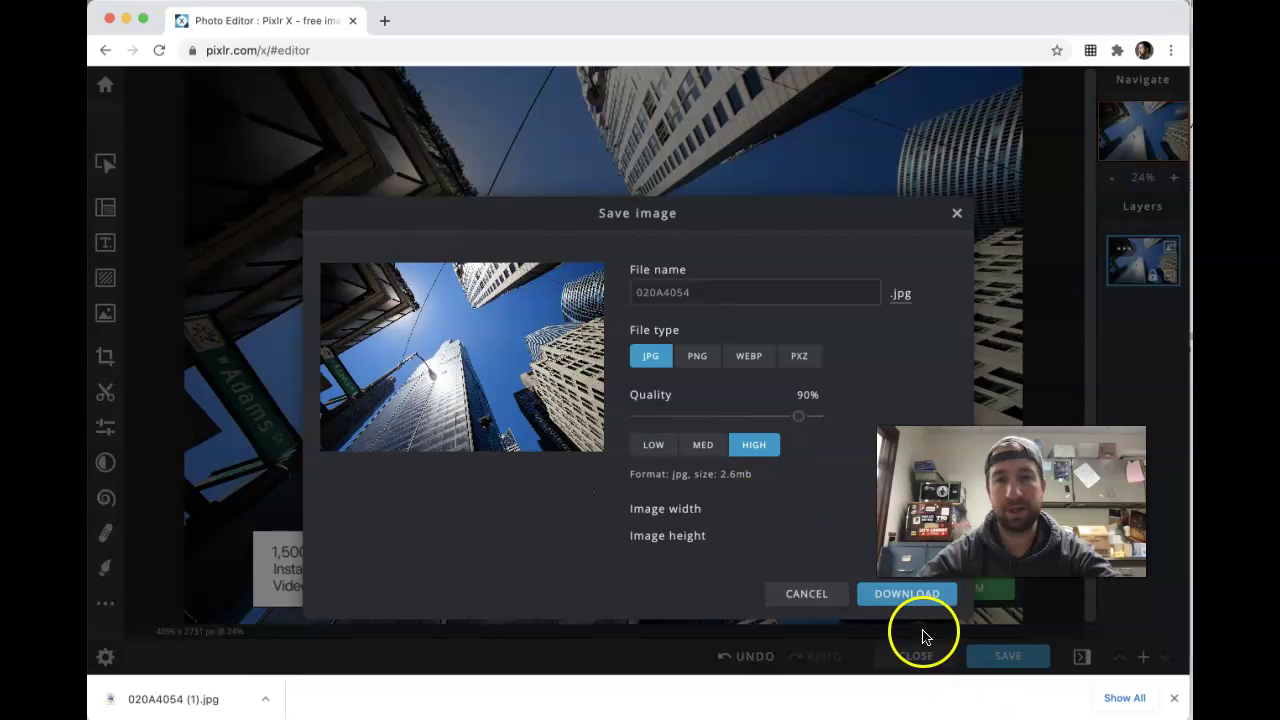
pyautogui.click(907, 594)
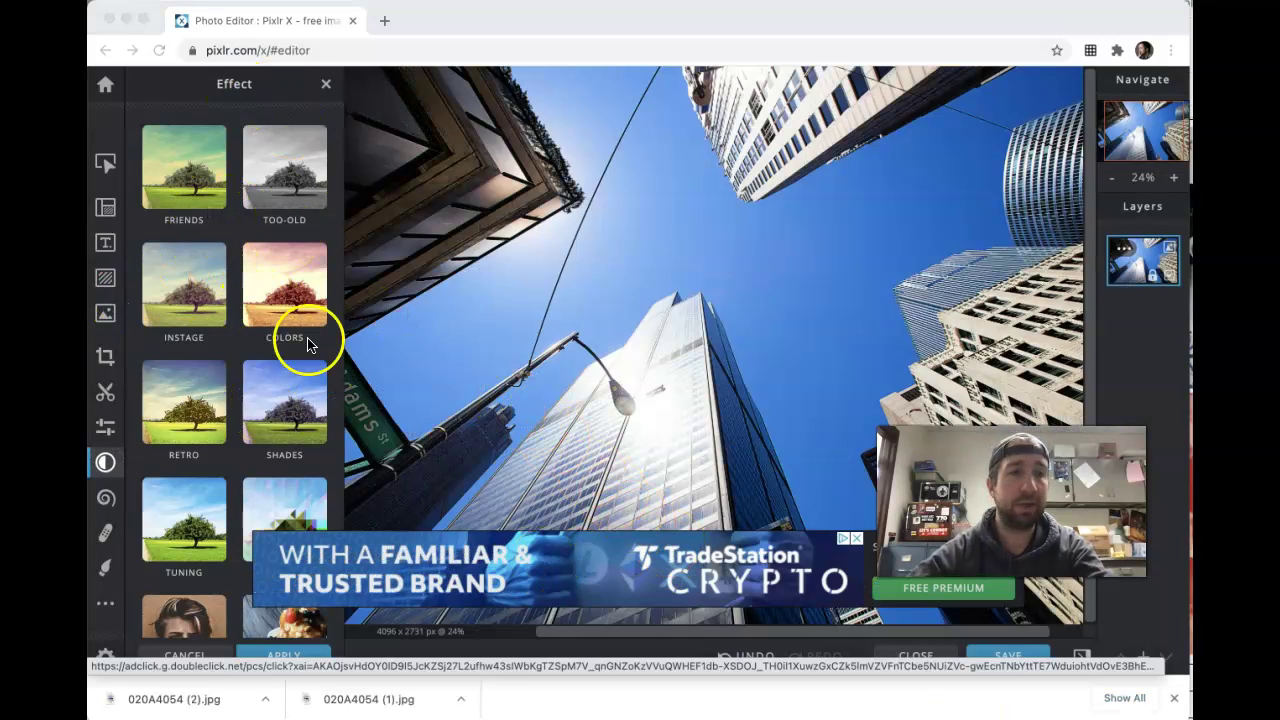
pyautogui.click(107, 463)
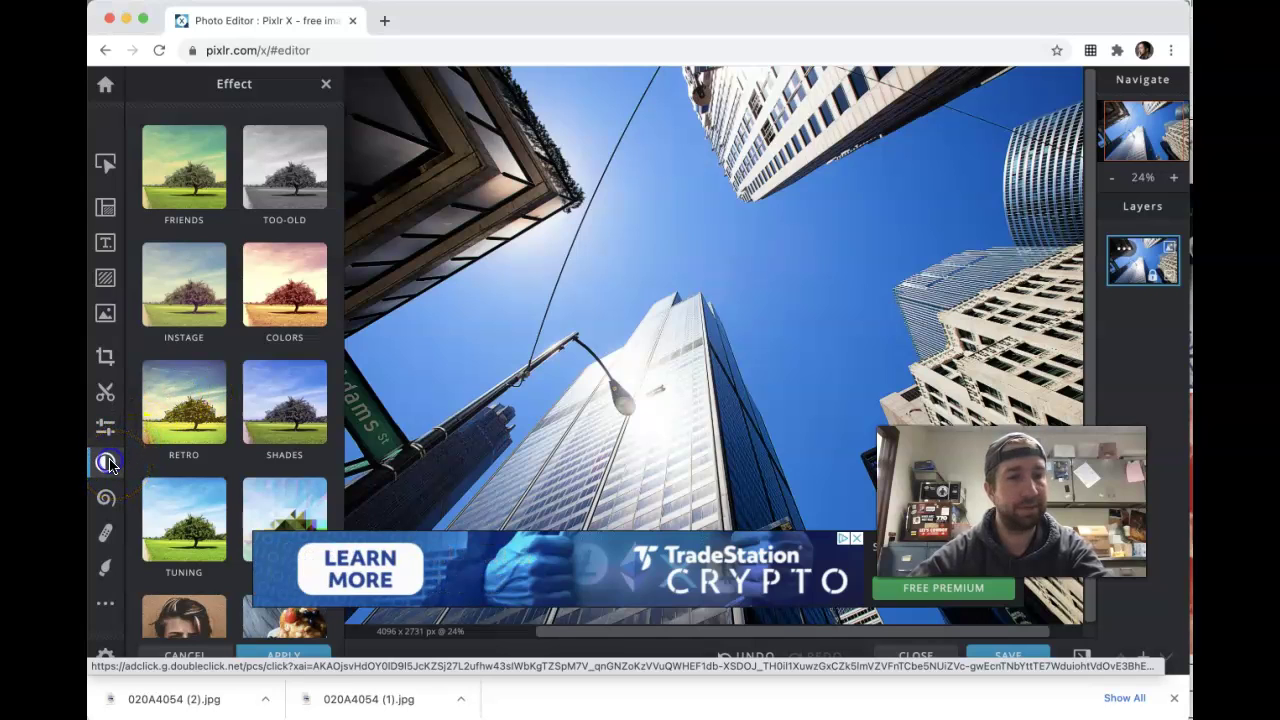
pyautogui.click(108, 468)
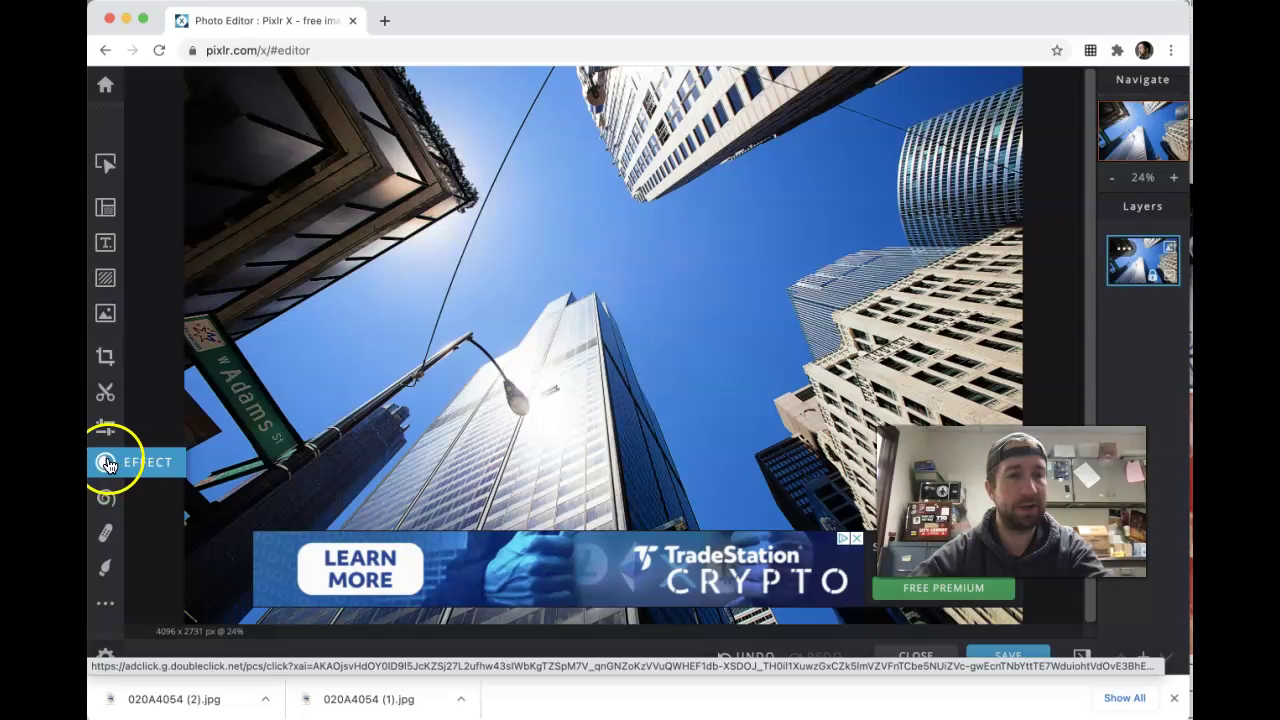
pyautogui.click(107, 463)
pyautogui.scroll(-3, 200, 240)
pyautogui.scroll(2, 200, 240)
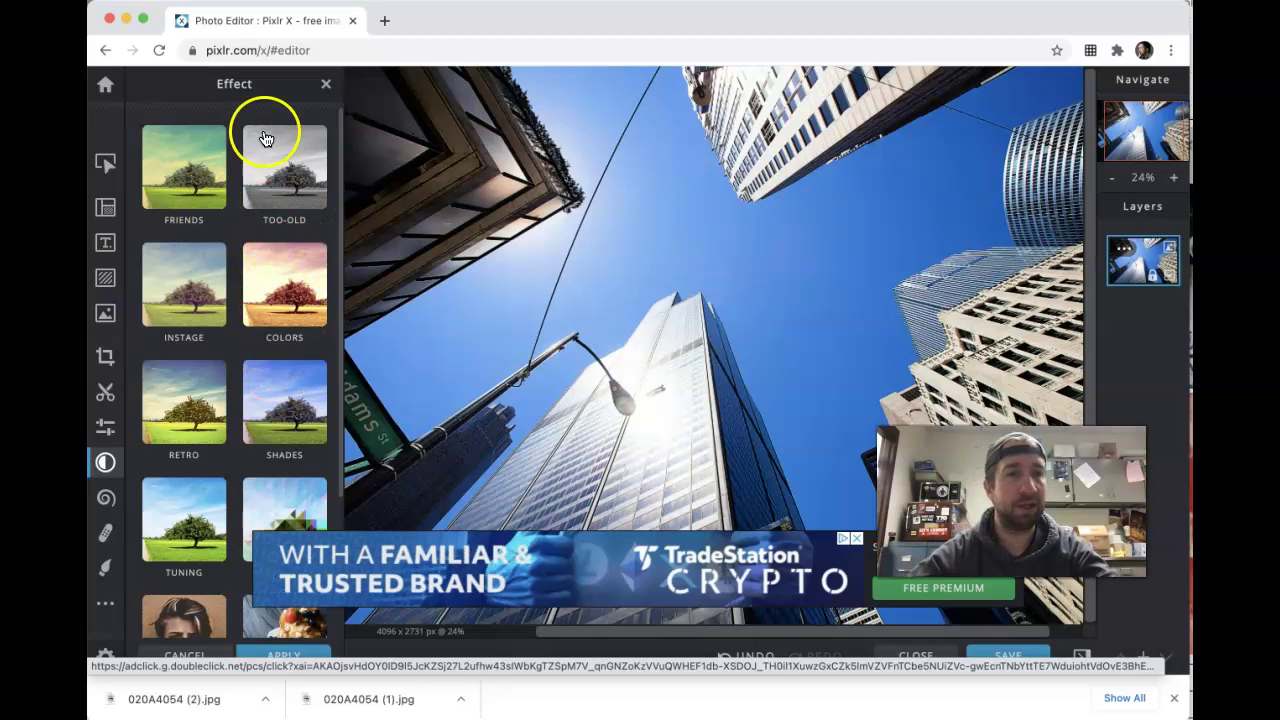
pyautogui.click(326, 86)
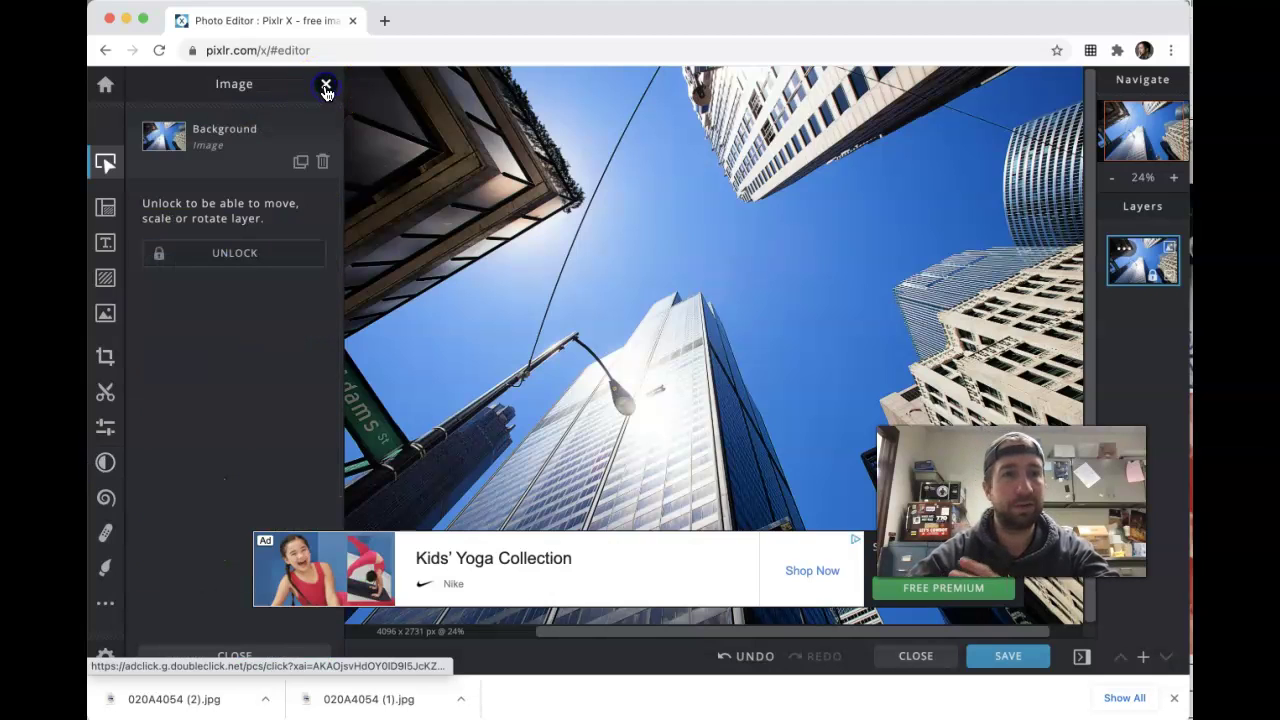
# - Go back to the start page and load the unedited colour skyscraper photo into another new document
pyautogui.click(137, 88)
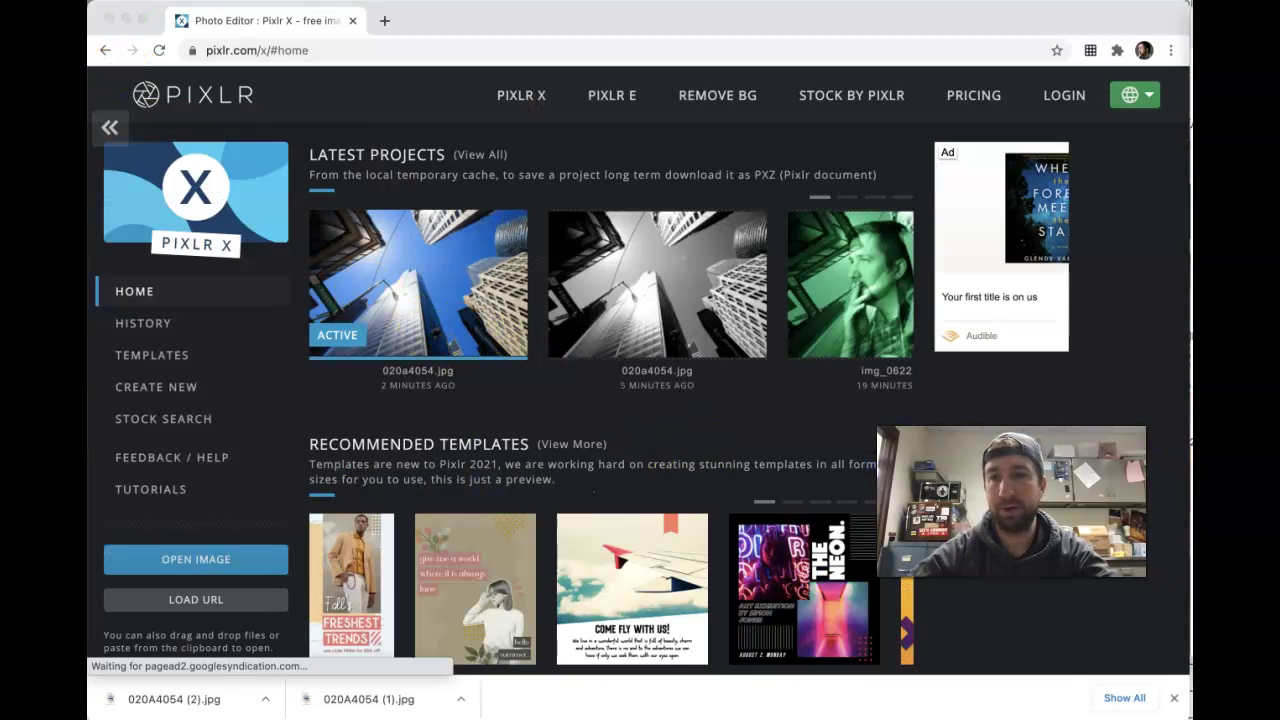
pyautogui.click(617, 293)
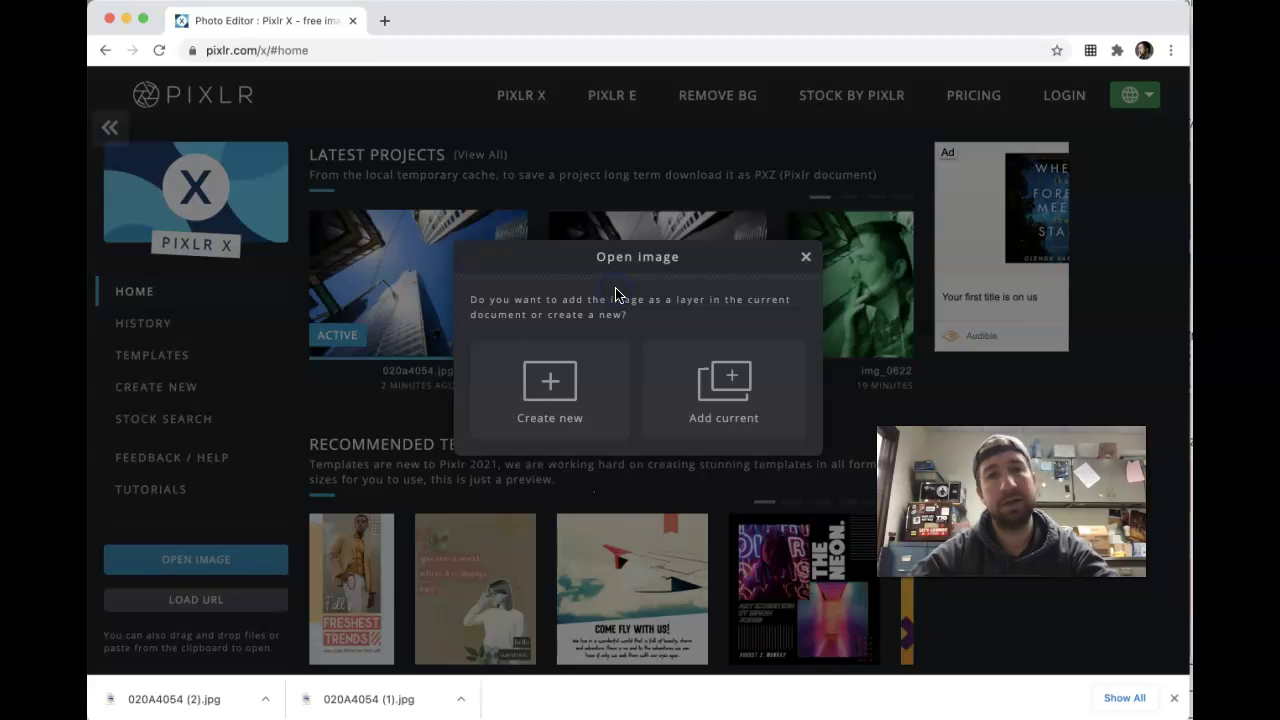
pyautogui.click(572, 398)
# - Try the Doug, Earl, Kevin and Nash effects from the Instage collection on the photo
pyautogui.click(107, 461)
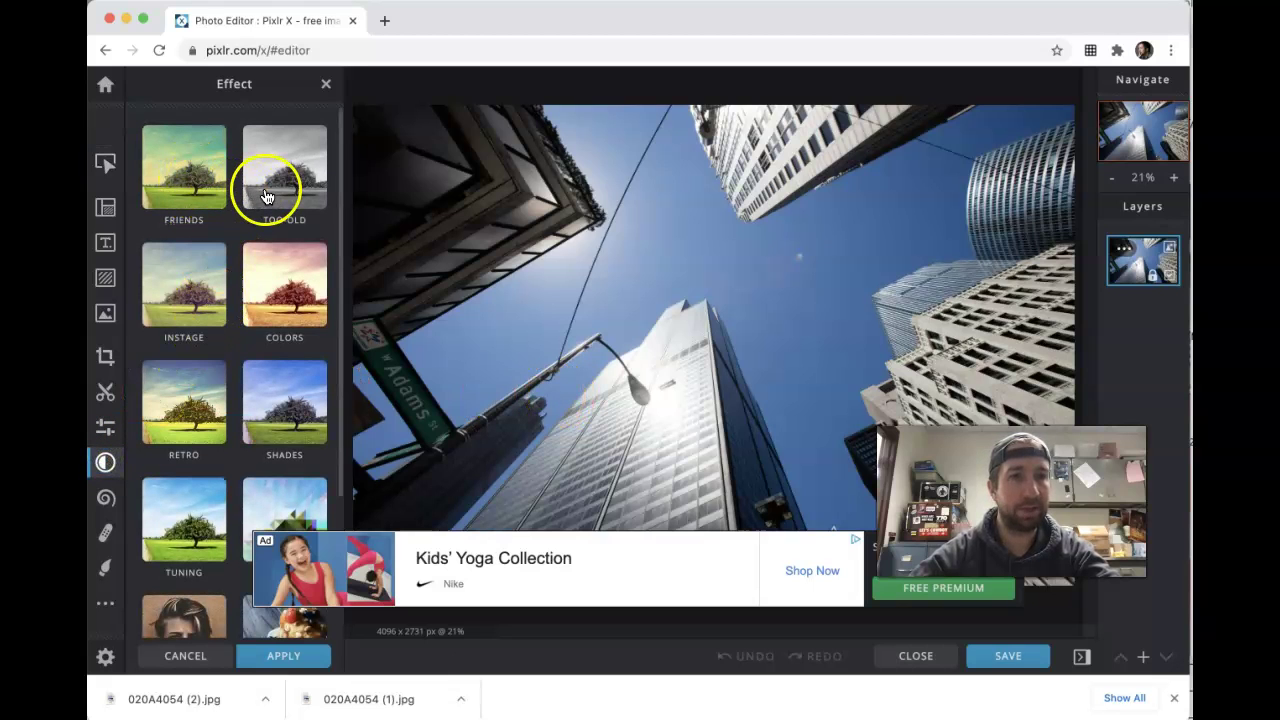
pyautogui.click(209, 257)
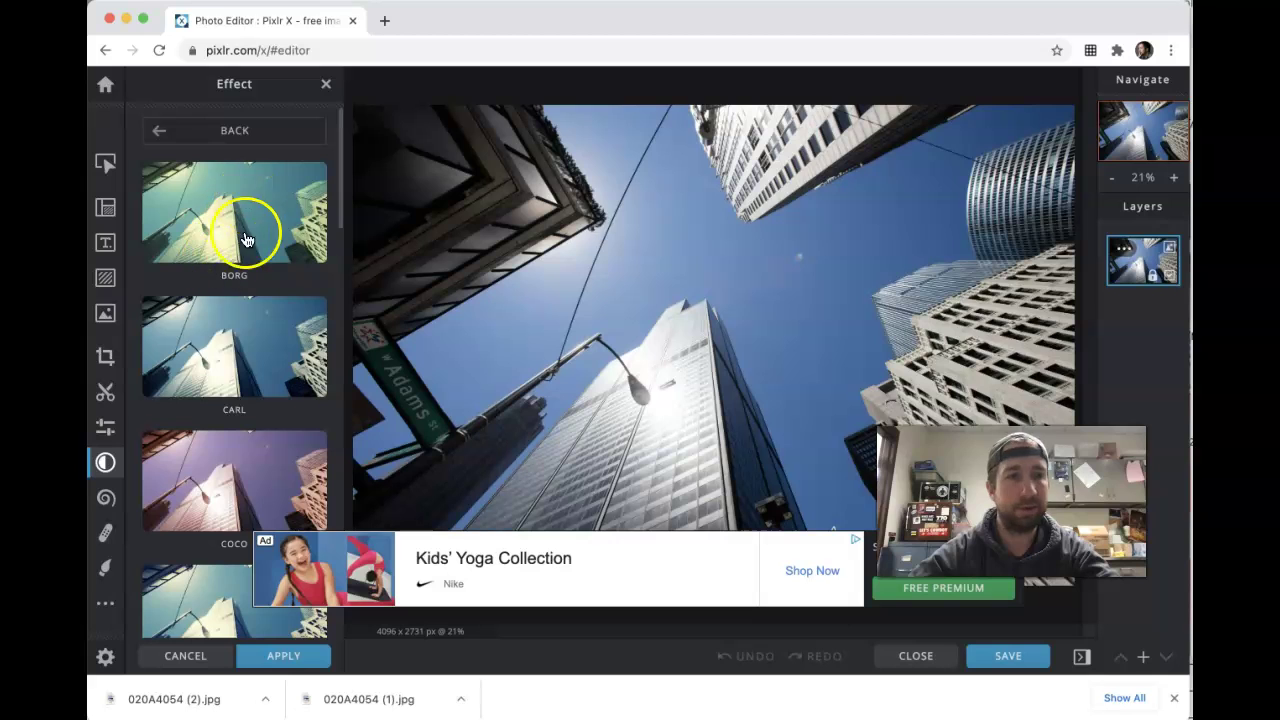
pyautogui.scroll(-4, 214, 421)
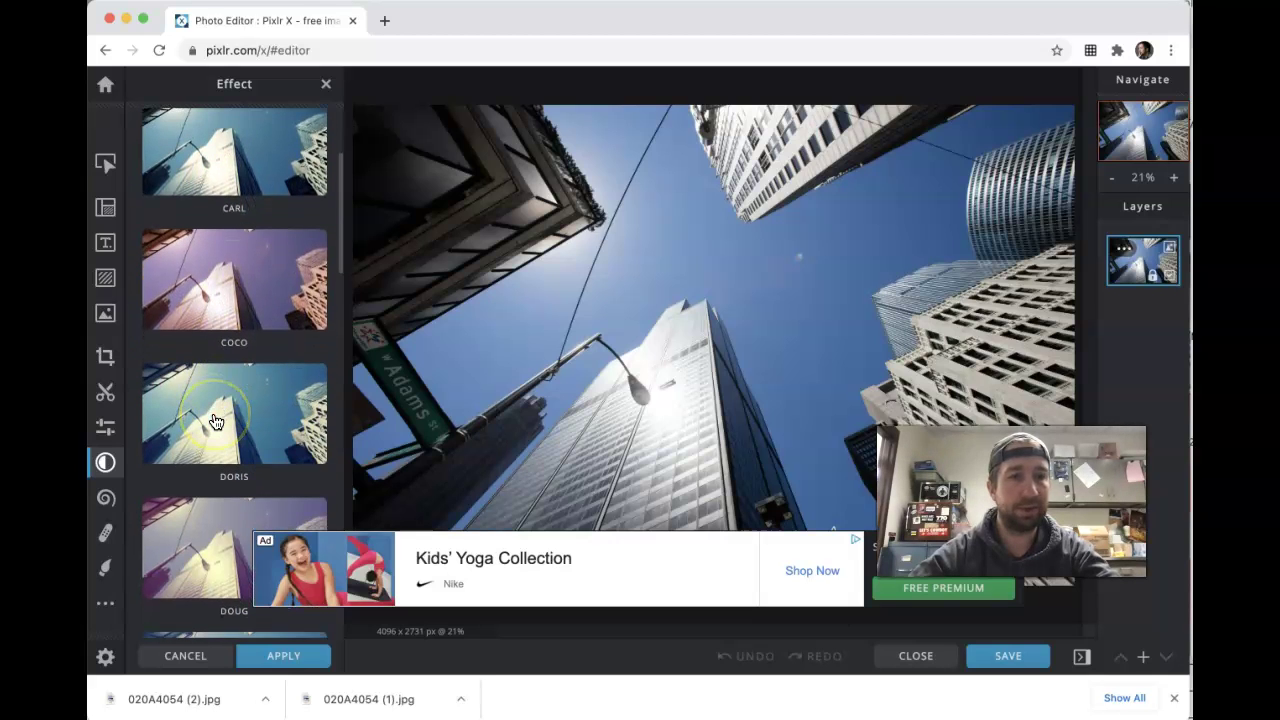
pyautogui.click(210, 497)
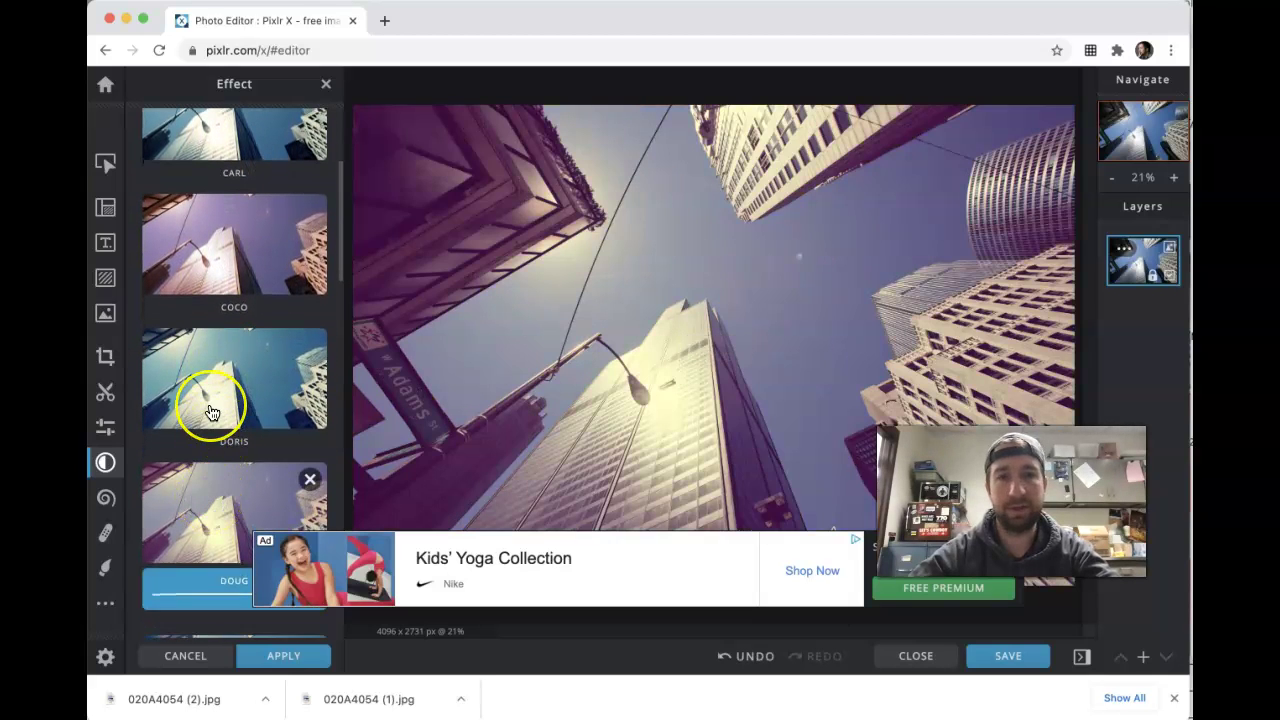
pyautogui.scroll(-3, 212, 412)
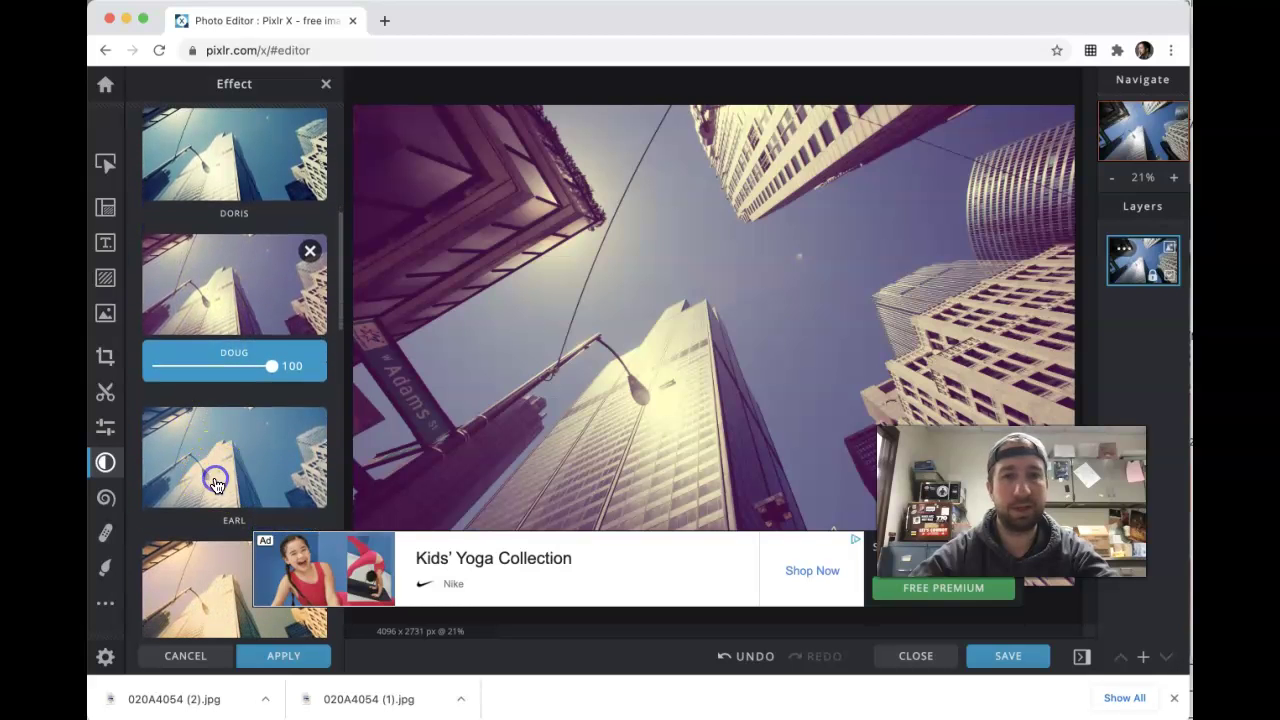
pyautogui.click(214, 482)
pyautogui.scroll(-2, 214, 370)
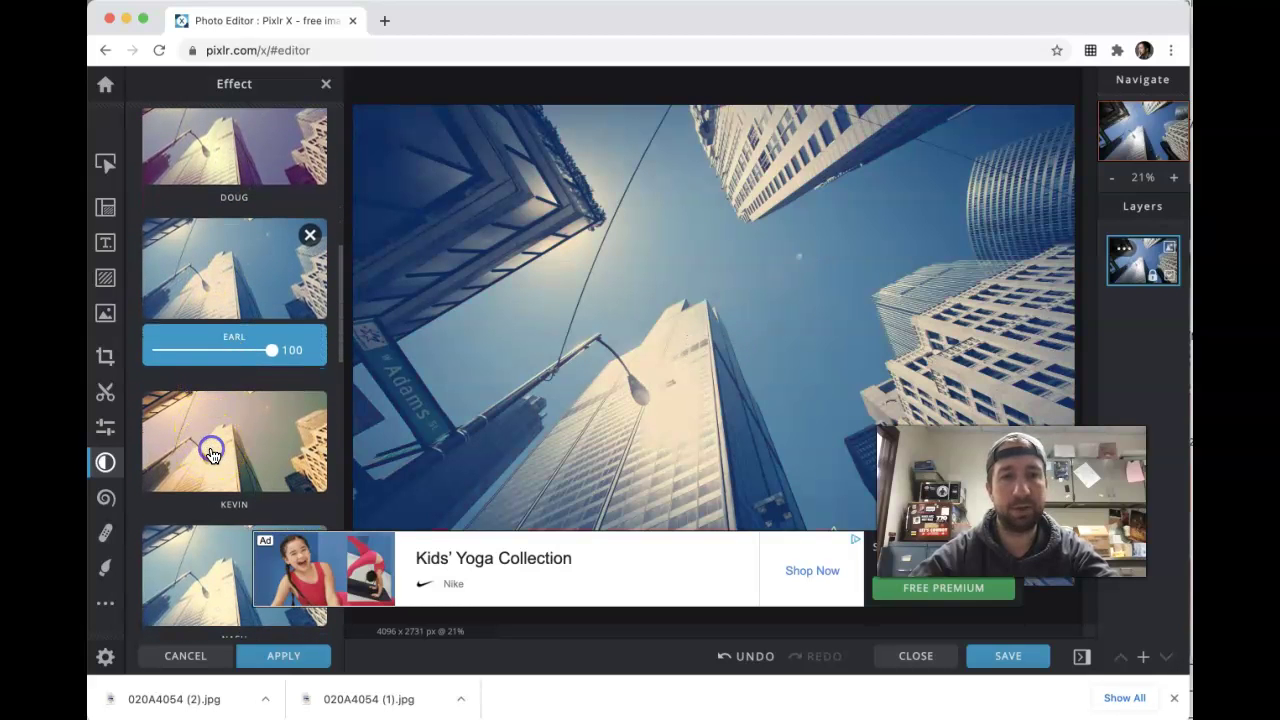
pyautogui.click(211, 454)
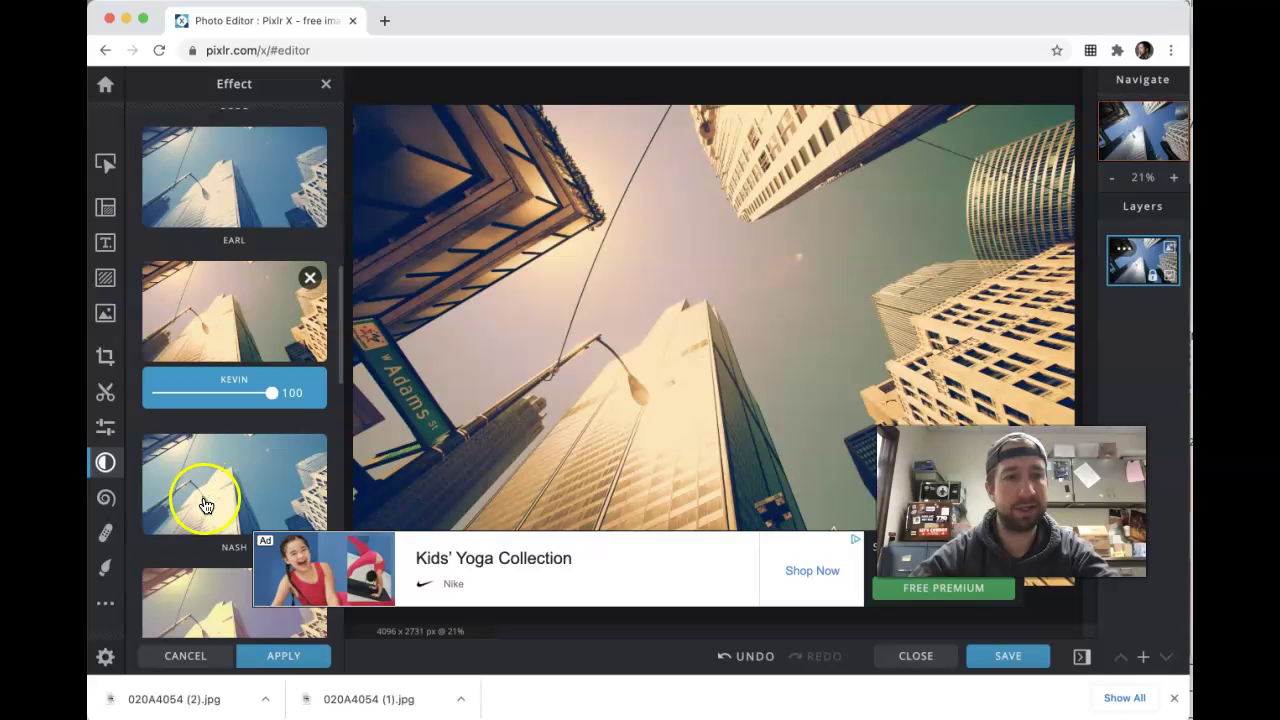
pyautogui.click(204, 503)
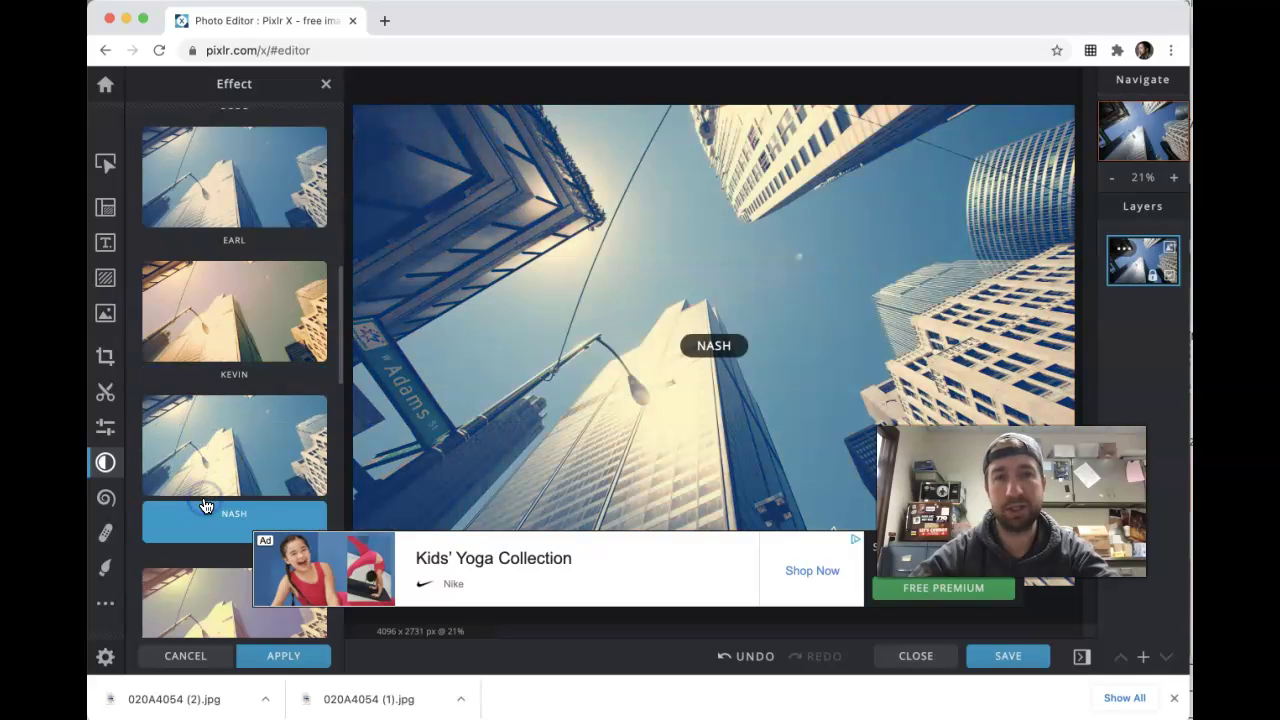
# - Try the Kevin effect at reduced strength and back at 100, and discard it
pyautogui.click(197, 286)
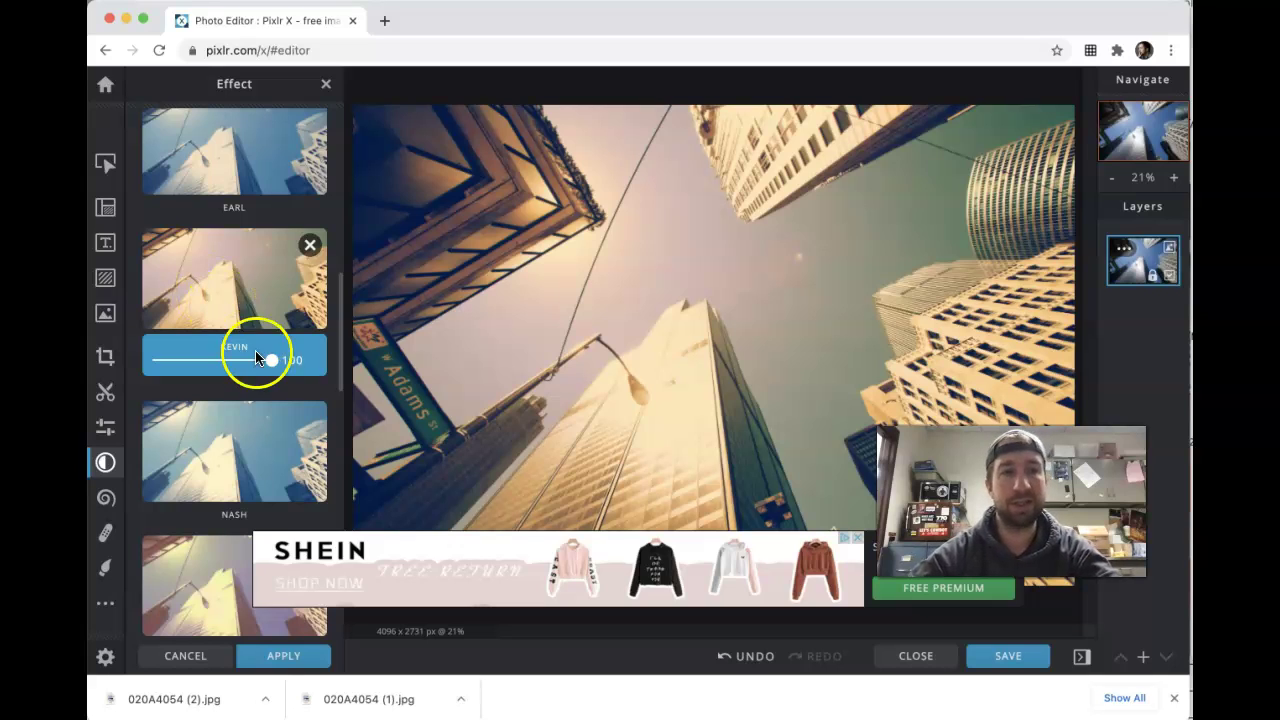
pyautogui.click(272, 372)
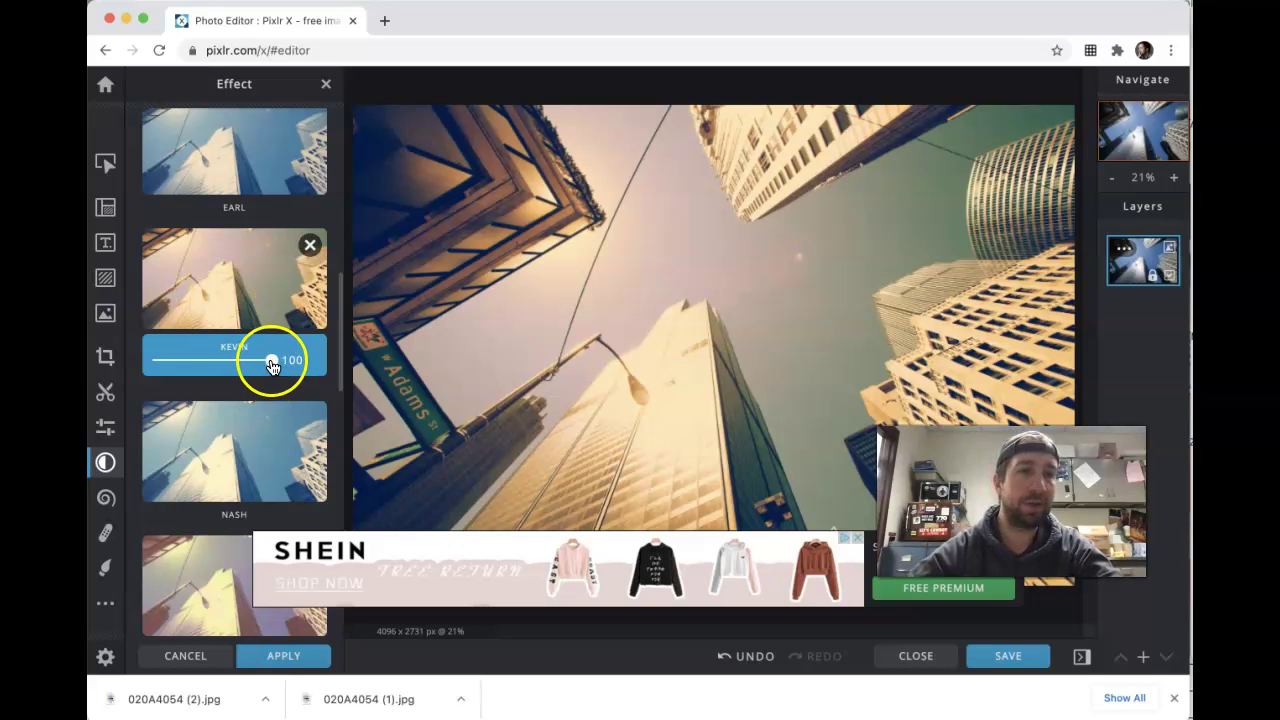
pyautogui.moveTo(208, 370); pyautogui.dragTo(205, 370)
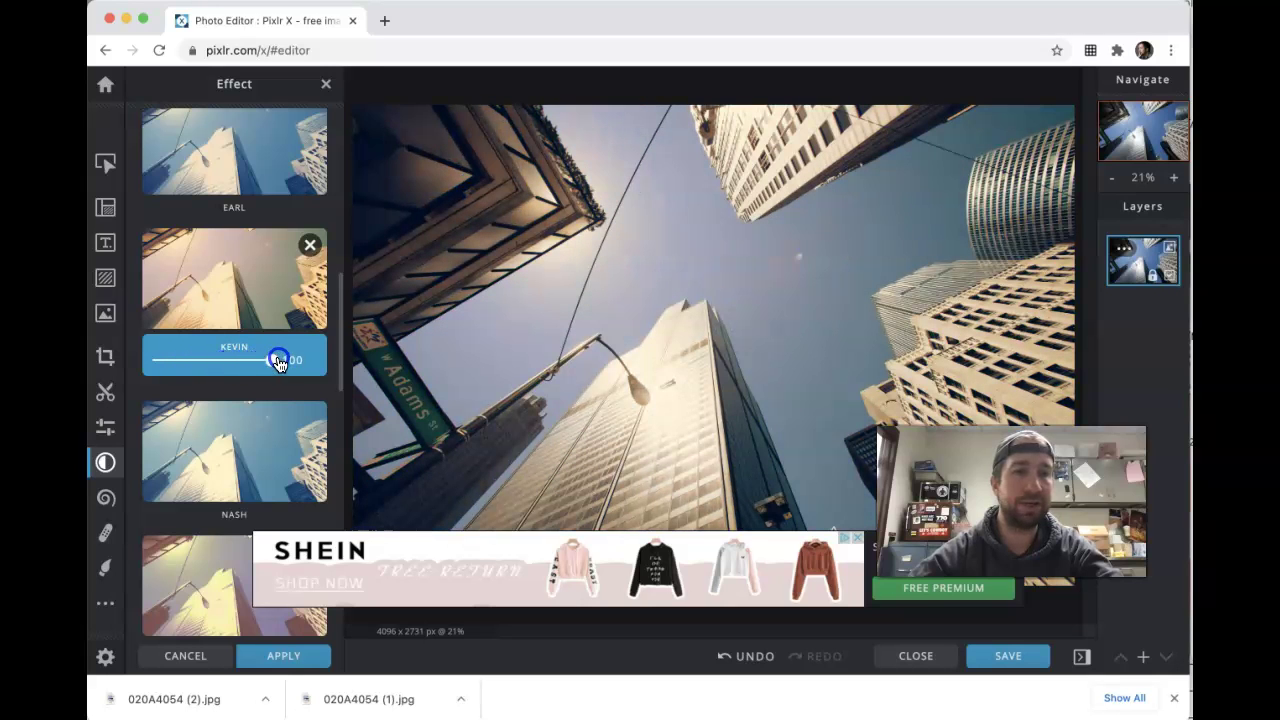
pyautogui.moveTo(256, 368); pyautogui.dragTo(286, 362)
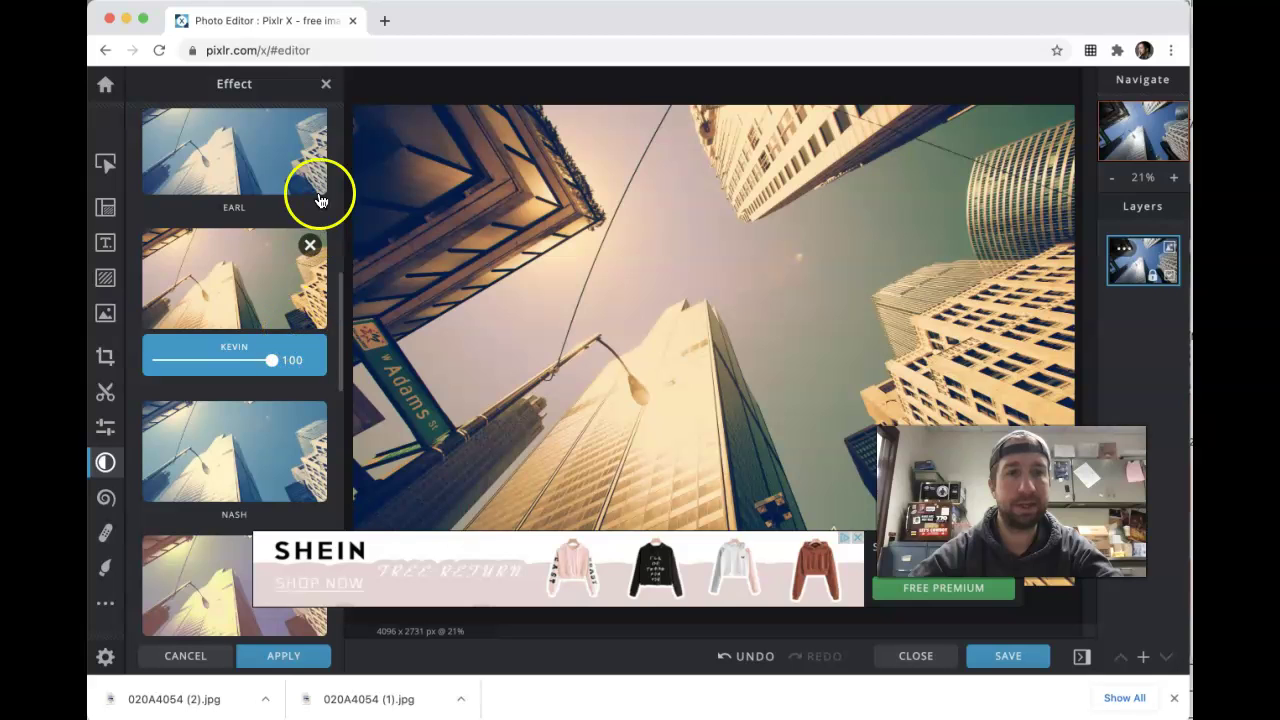
pyautogui.click(325, 85)
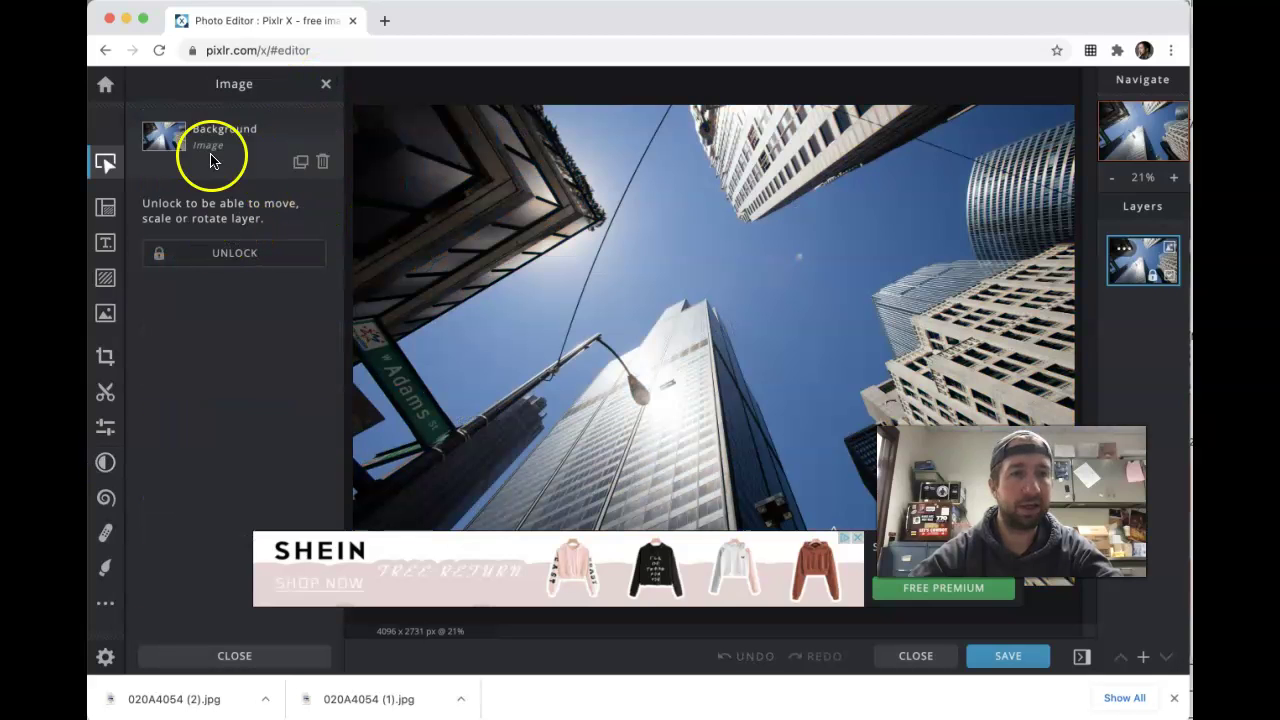
# - Apply the Gordon effect from the Too-Old collection to the photo
pyautogui.click(105, 462)
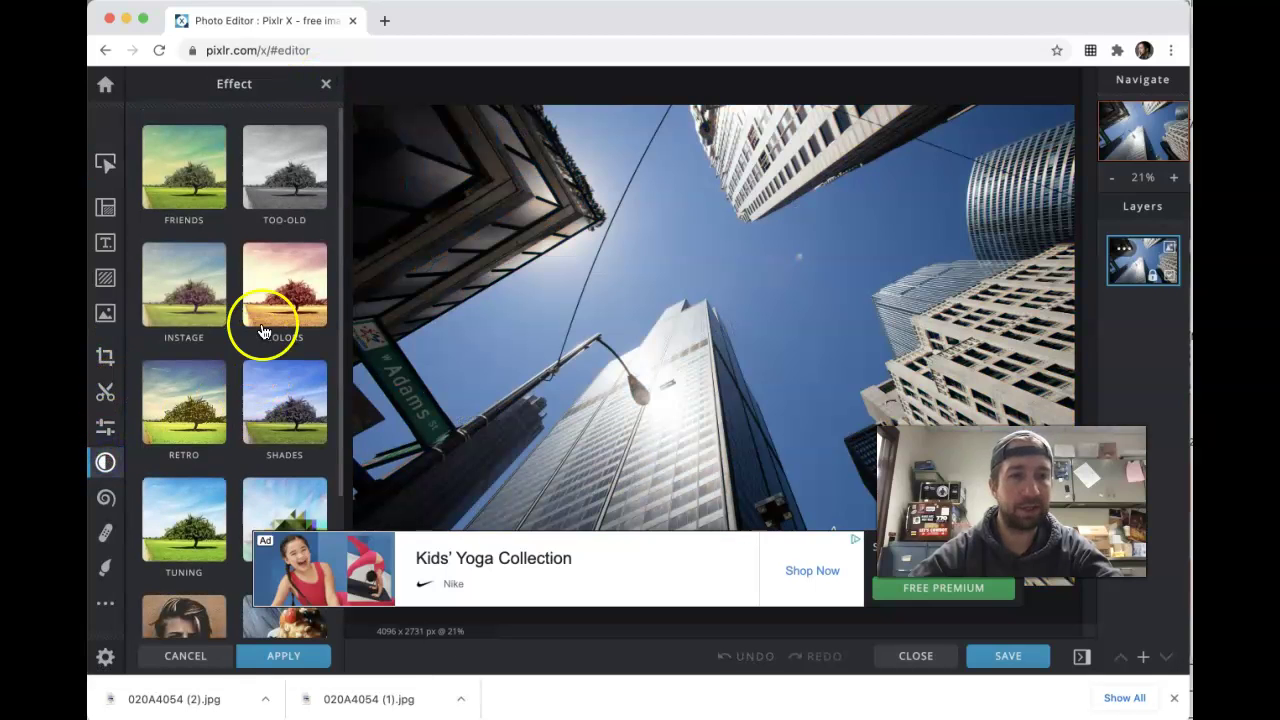
pyautogui.click(259, 183)
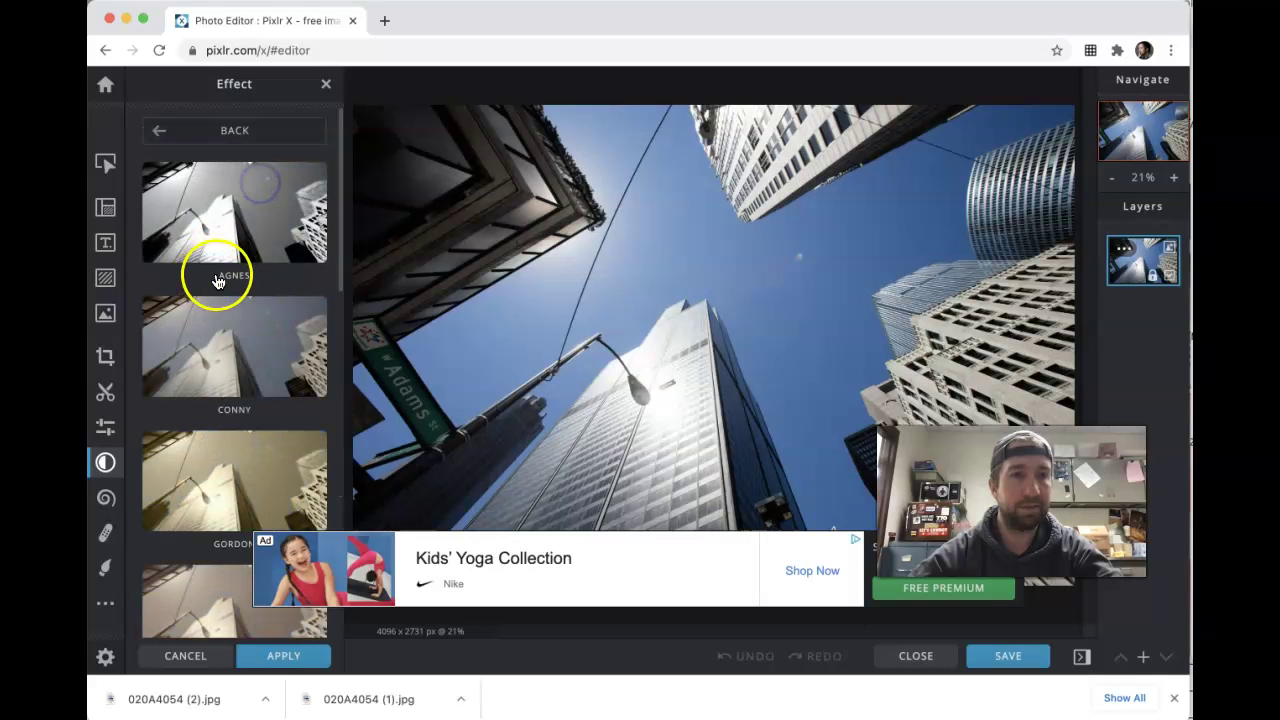
pyautogui.click(193, 462)
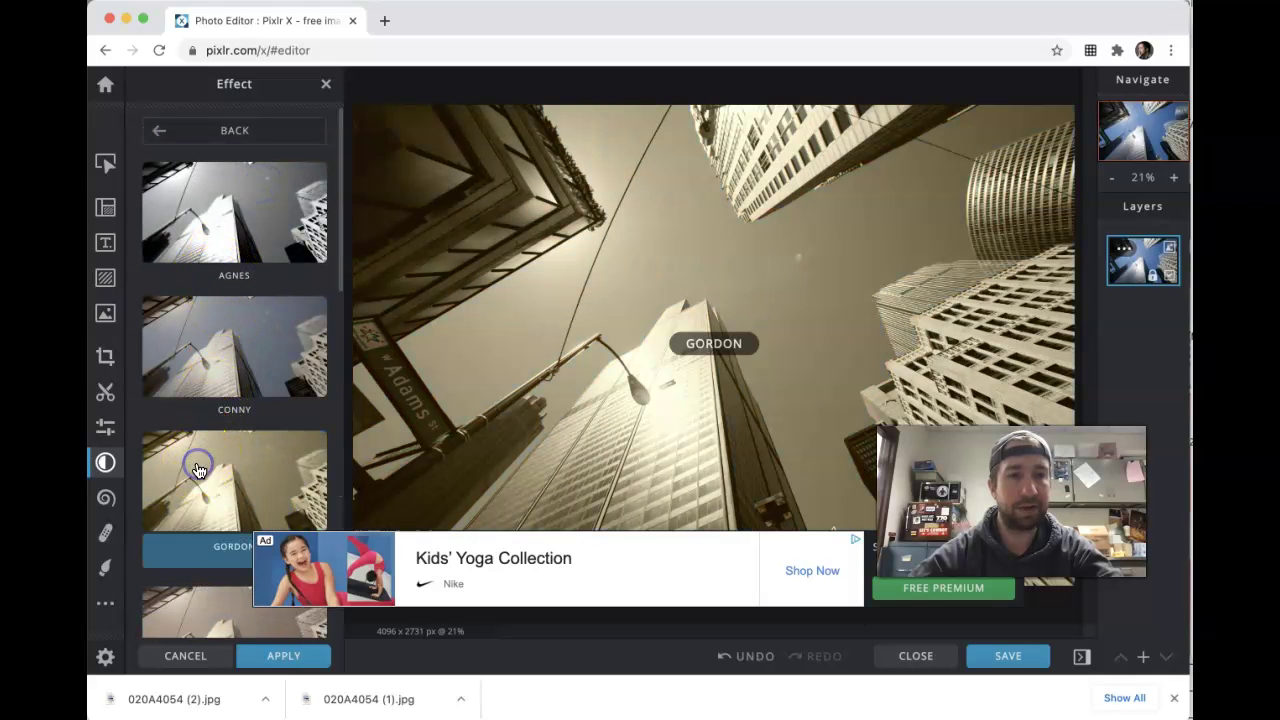
pyautogui.click(280, 652)
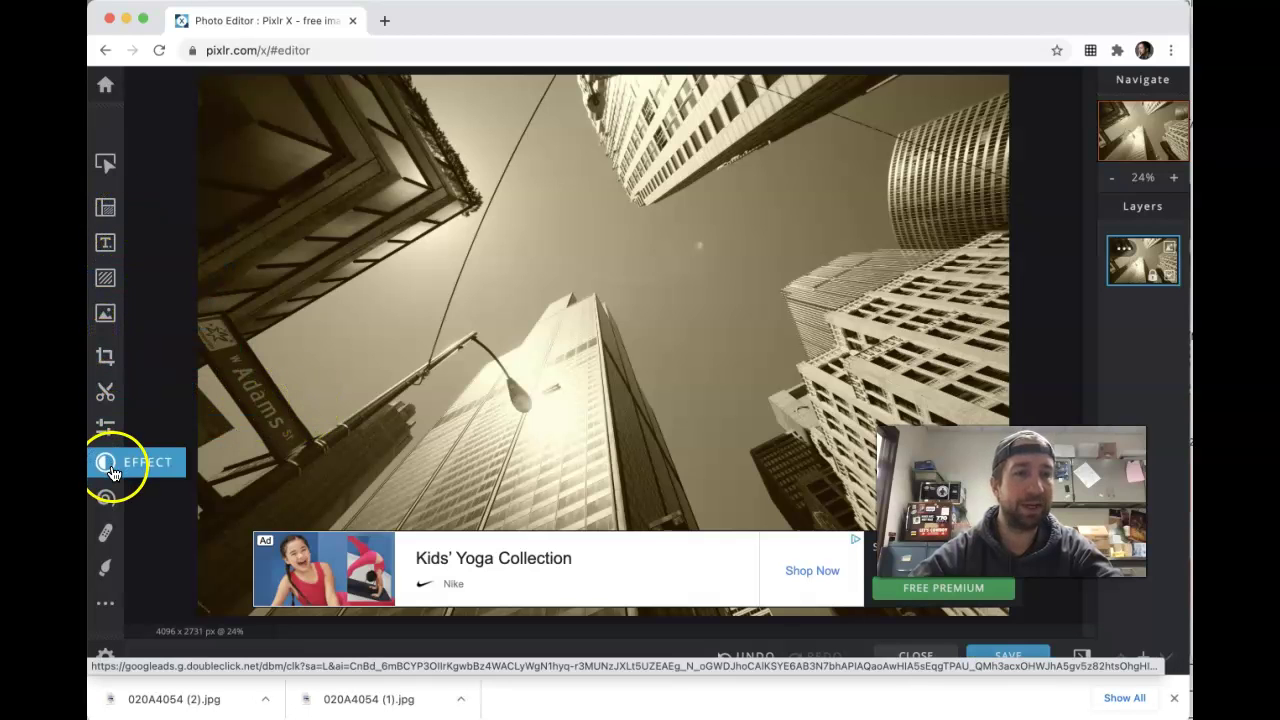
# - Set Exposure to 25 in the Light adjustments of the sepia photo
pyautogui.click(105, 426)
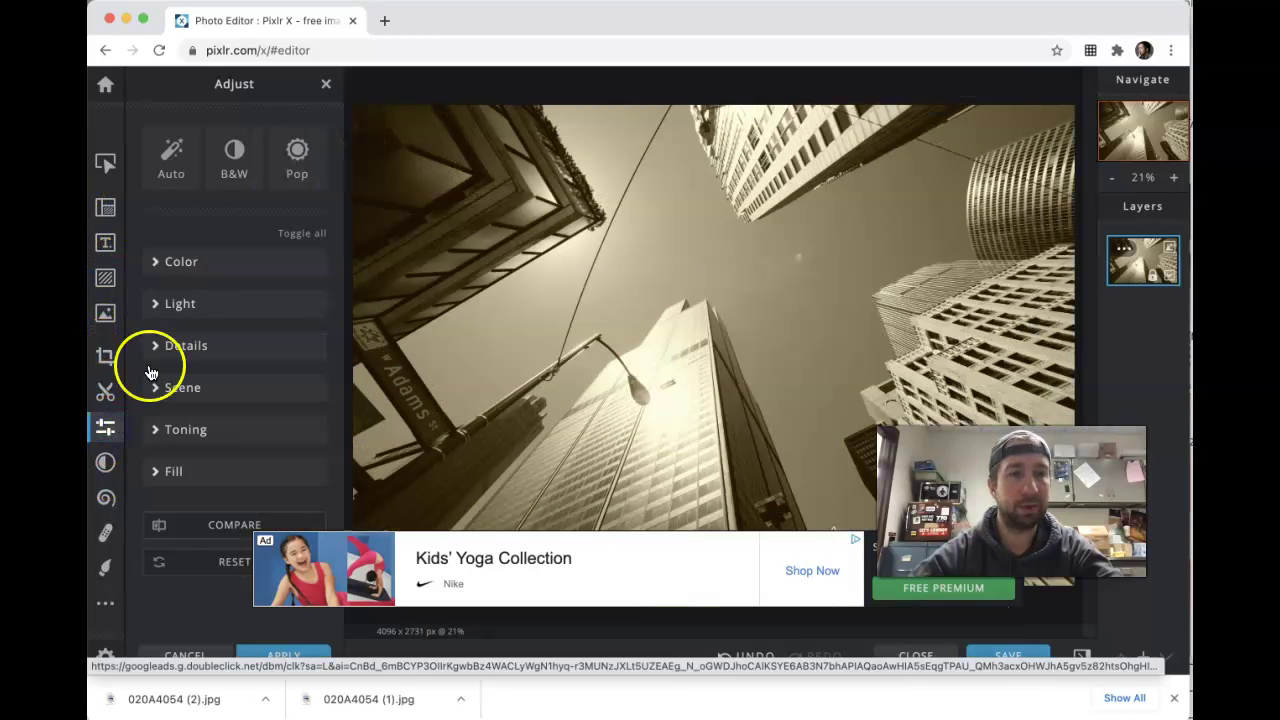
pyautogui.click(184, 277)
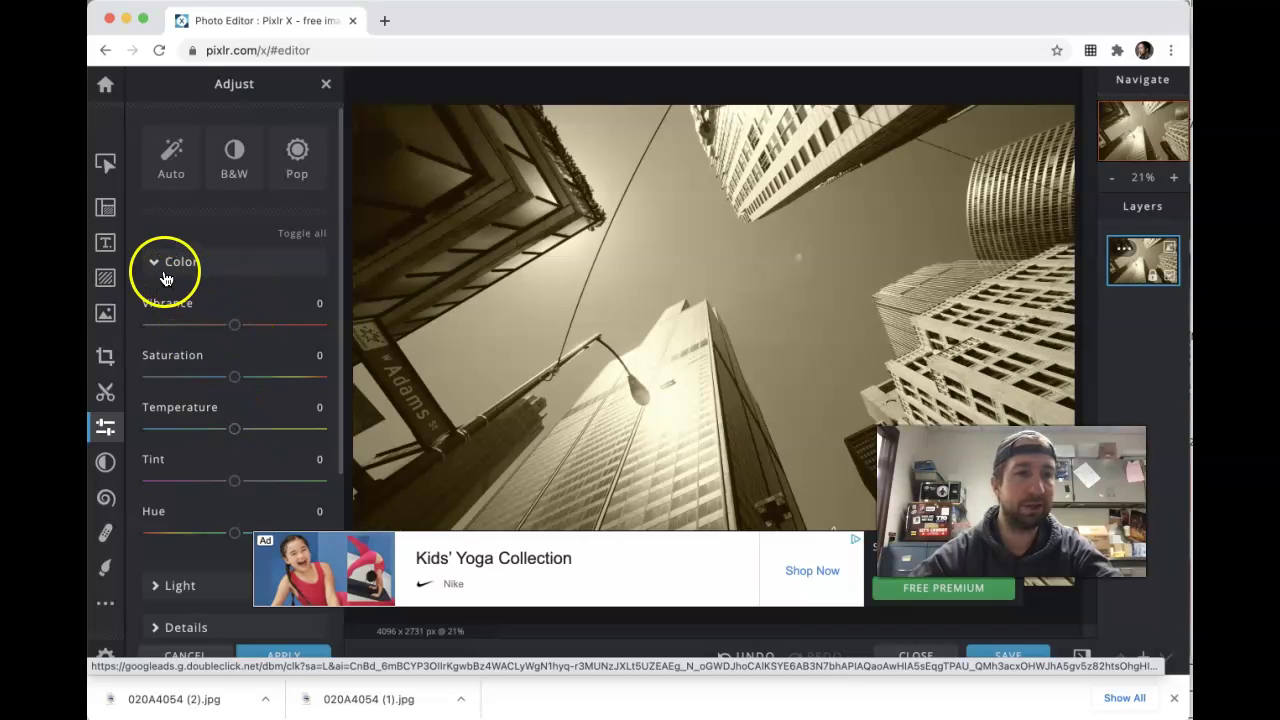
pyautogui.click(166, 275)
pyautogui.click(160, 304)
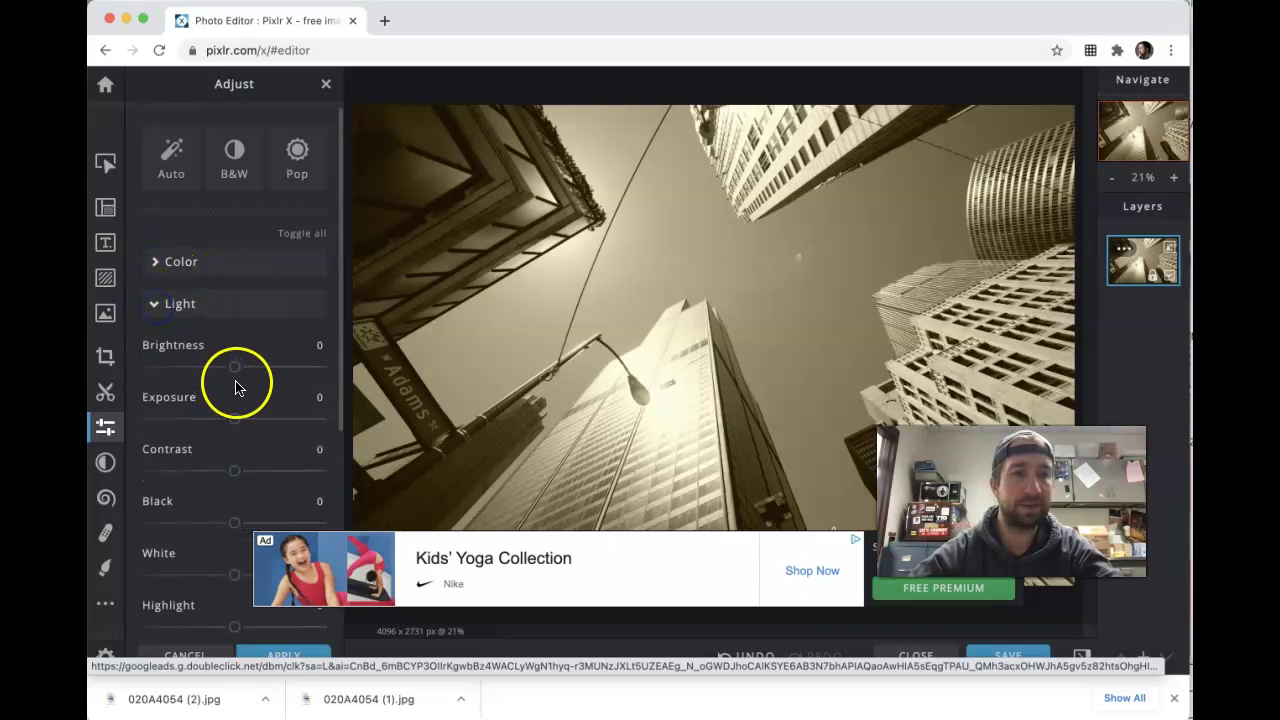
pyautogui.moveTo(236, 418); pyautogui.dragTo(248, 421)
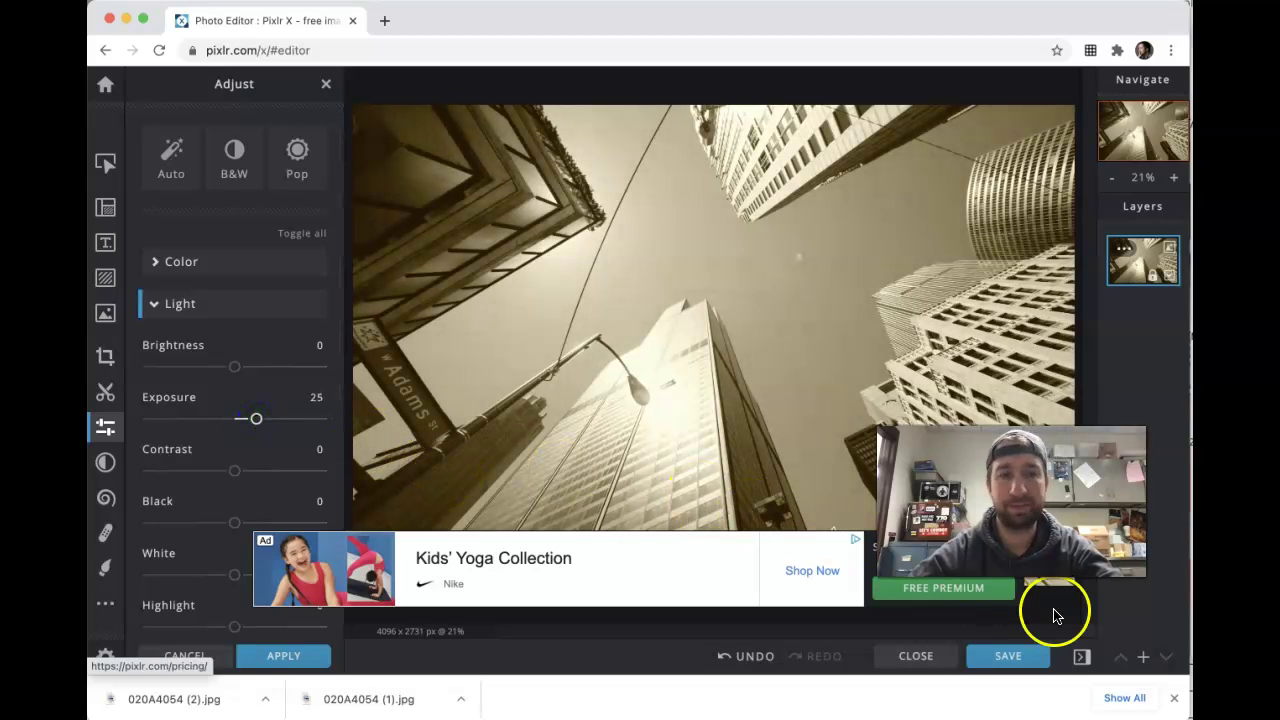
# - Download the sepia photo as 020A4054.jpg in high quality at 90%, and close the save dialog and the browser's download bar
pyautogui.click(1008, 656)
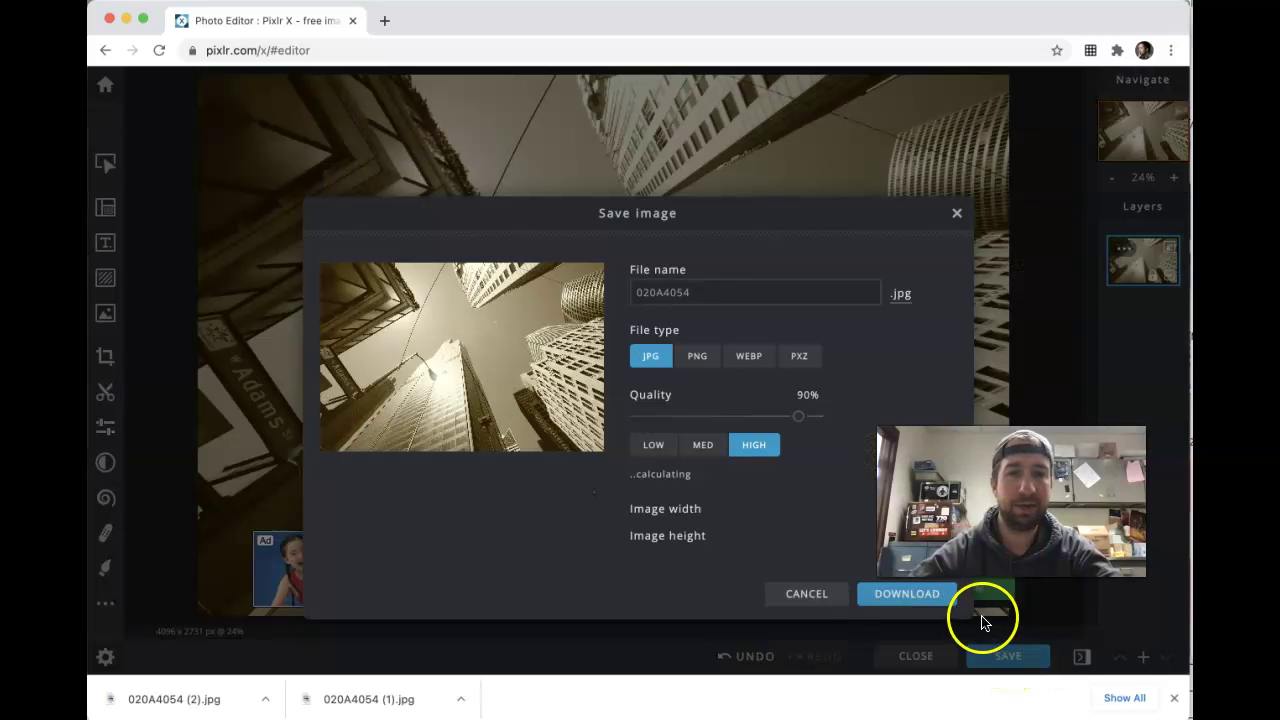
pyautogui.click(889, 598)
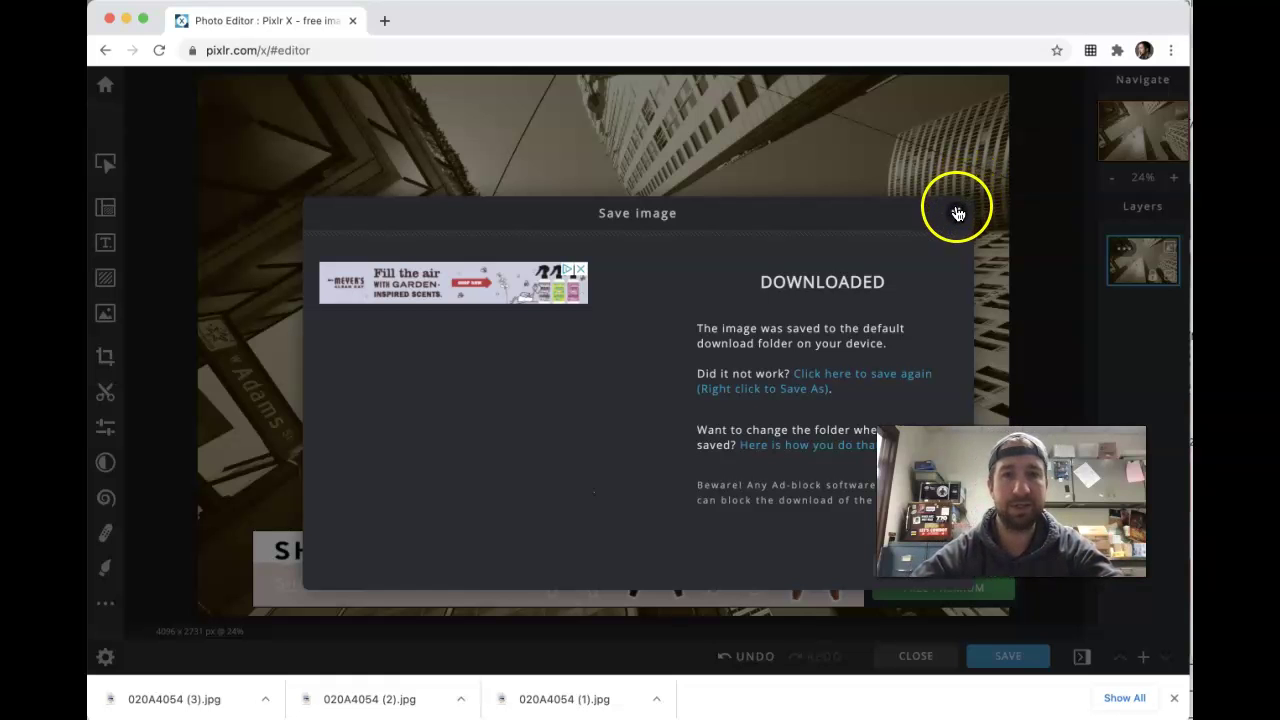
pyautogui.click(957, 212)
pyautogui.click(832, 420)
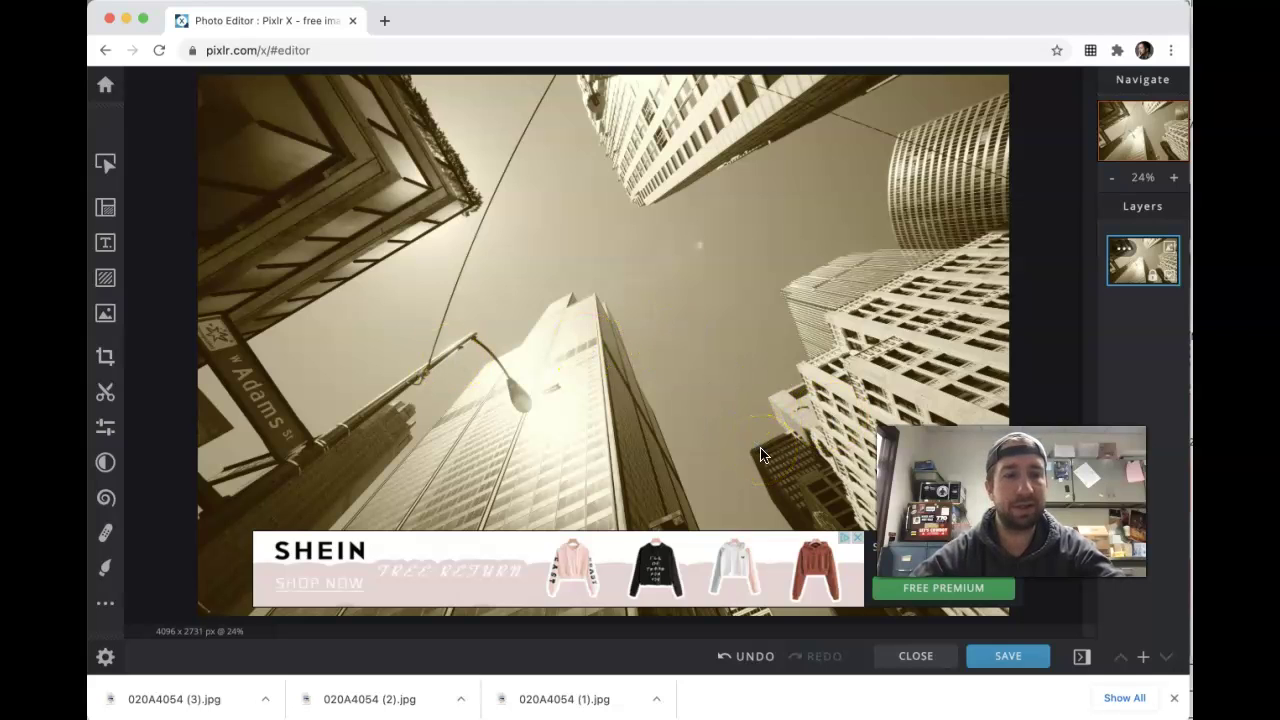
pyautogui.click(1175, 698)
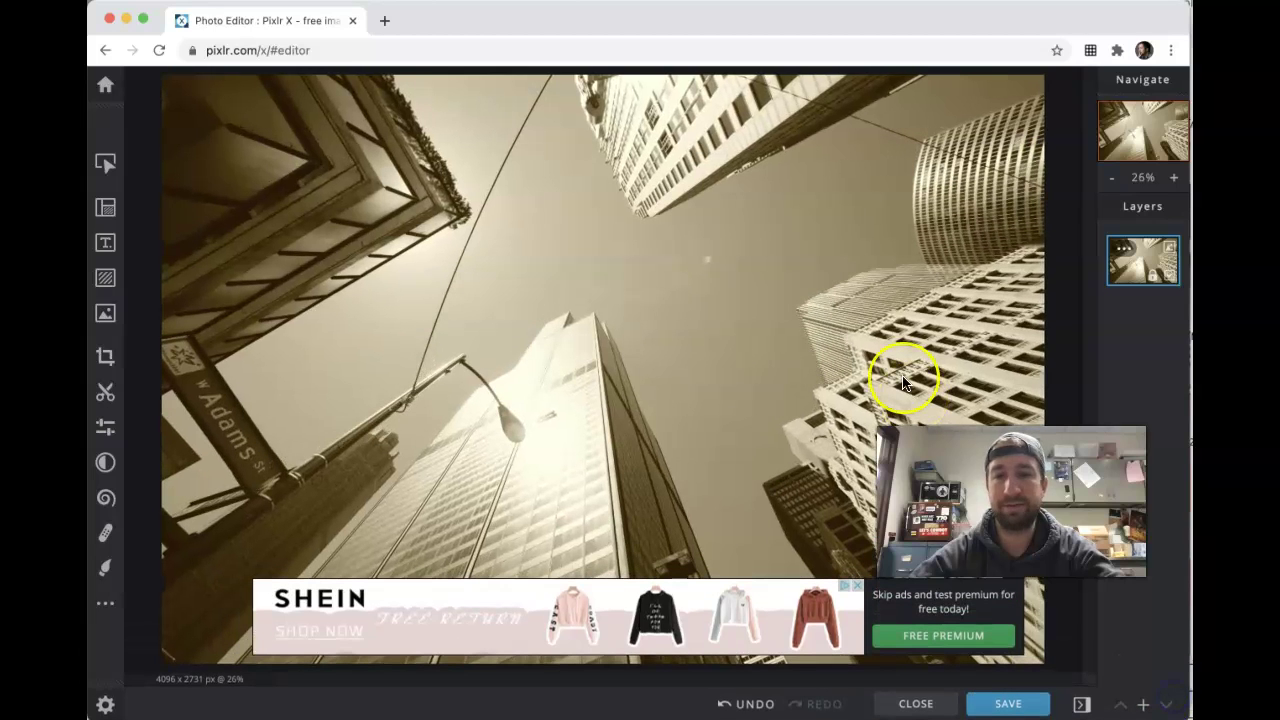